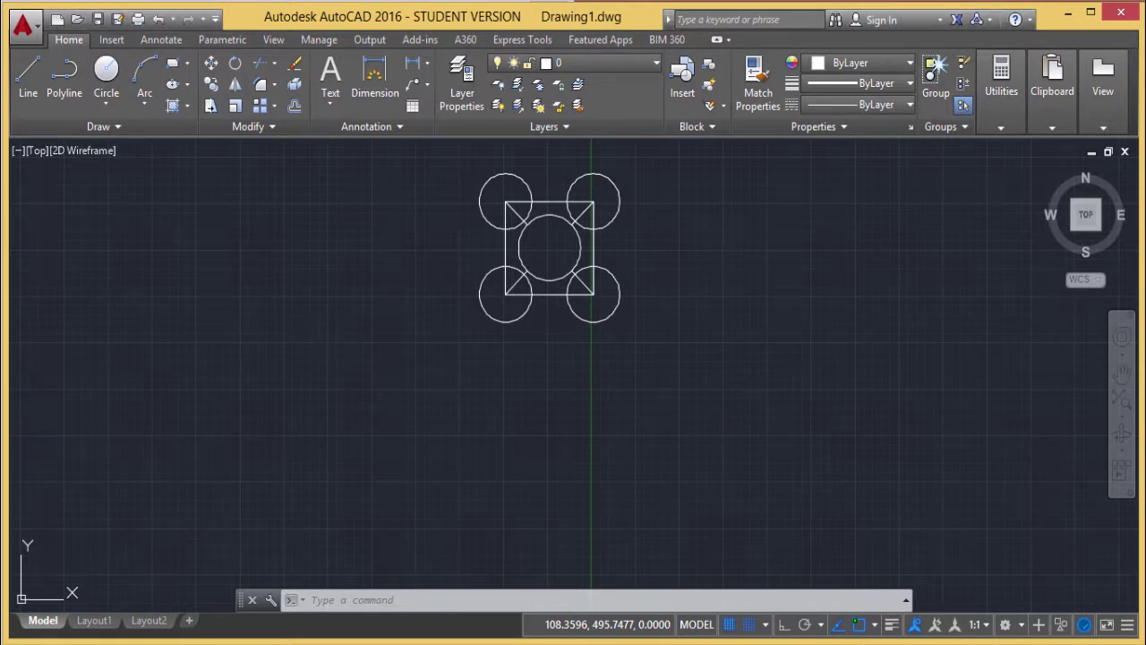
Draw a circle of radius about 150 centred straight below the square
type("c")
key("Return")
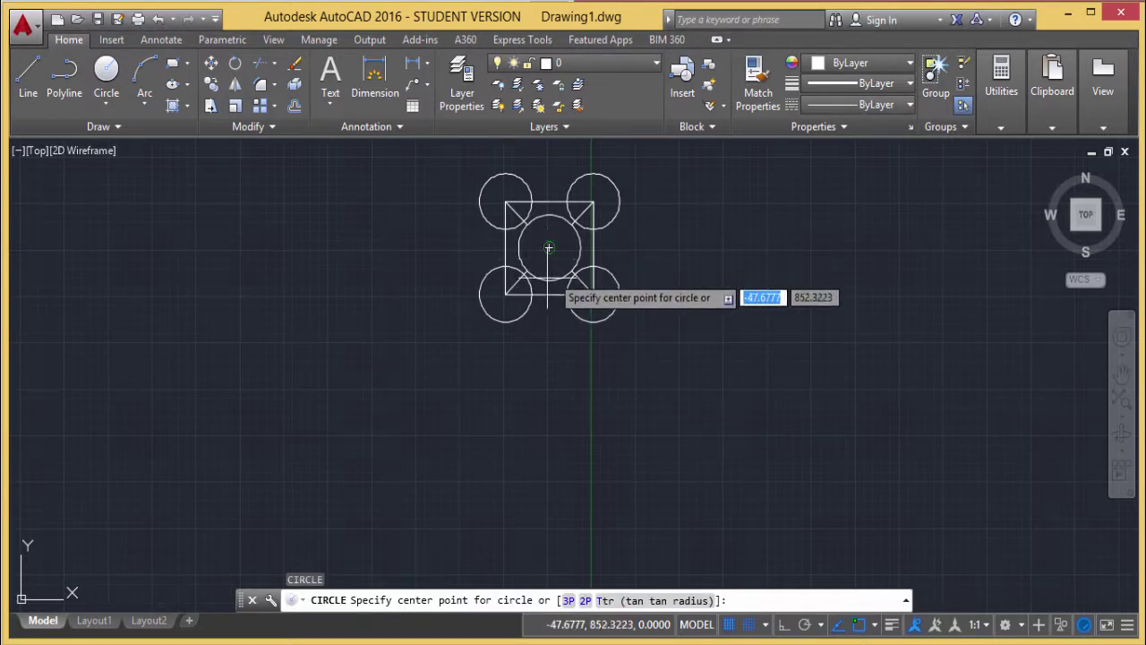
left_click(549, 389)
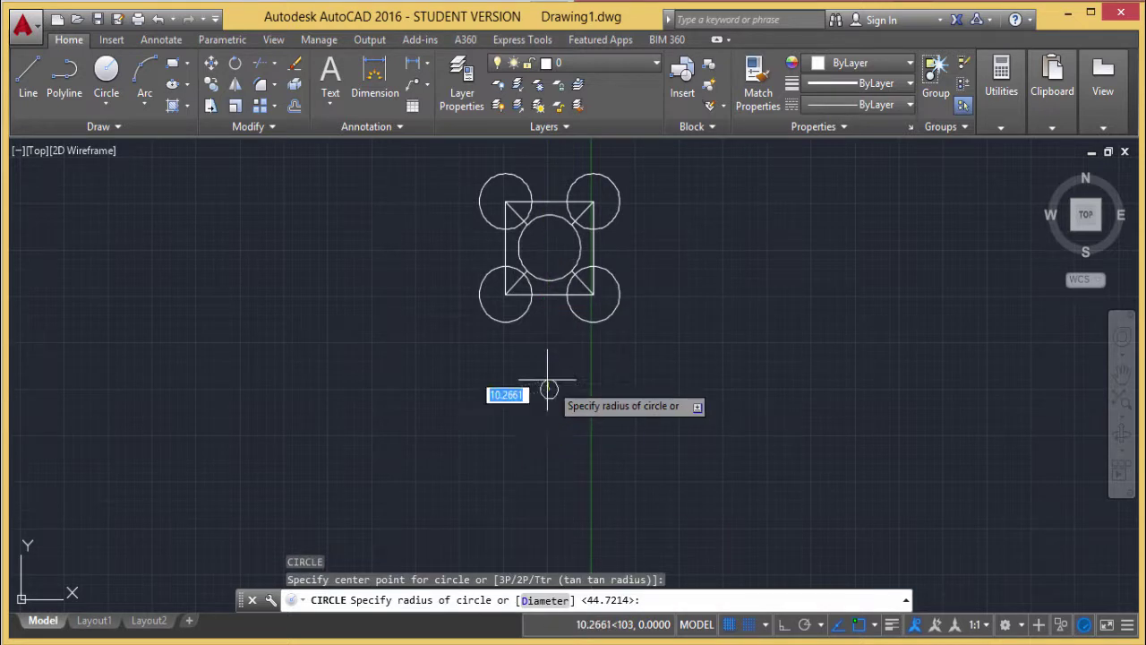
left_click(549, 249)
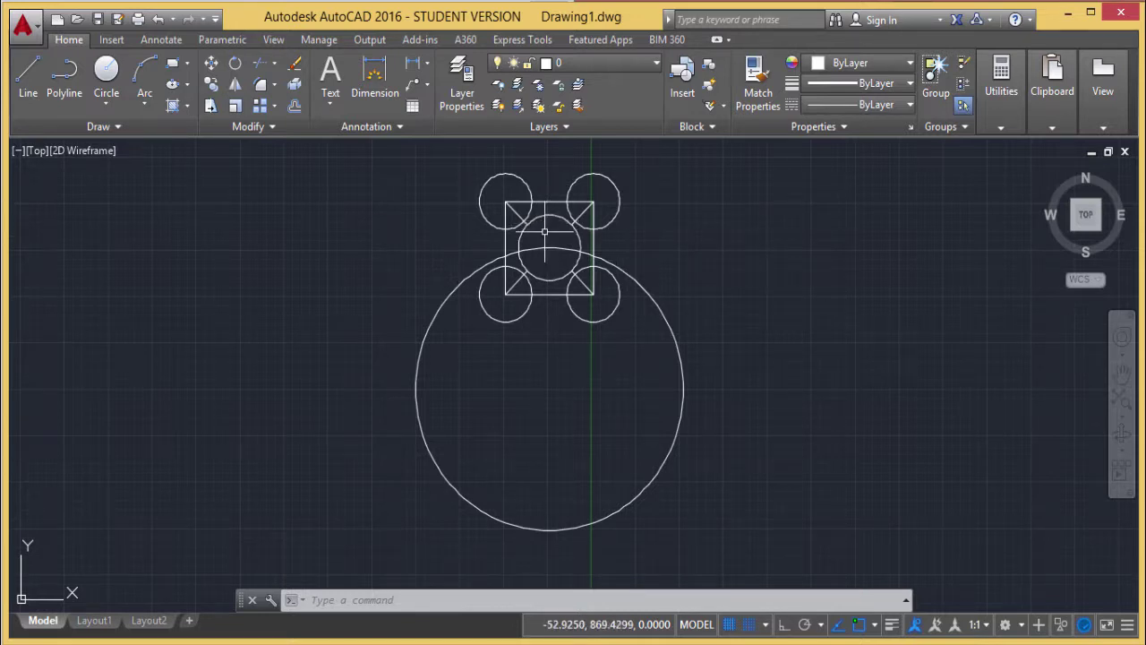
Select the square, its diagonals and the five small circles for ROTATE, leaving out the large circle
type("r")
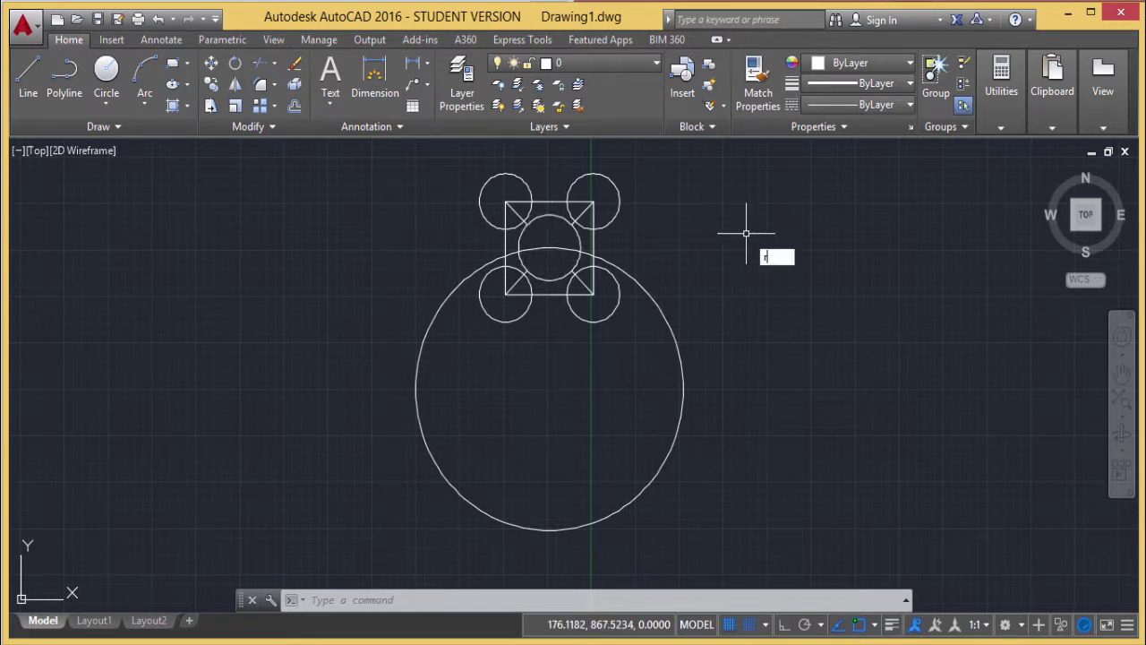
type("o")
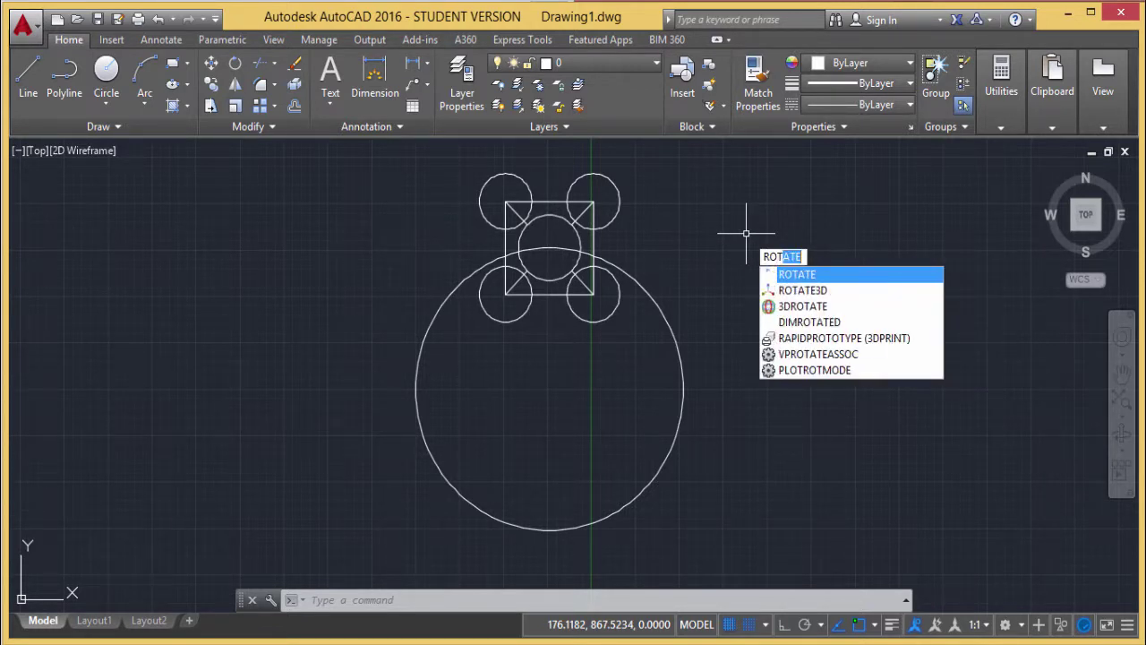
key("Return")
left_click(804, 260)
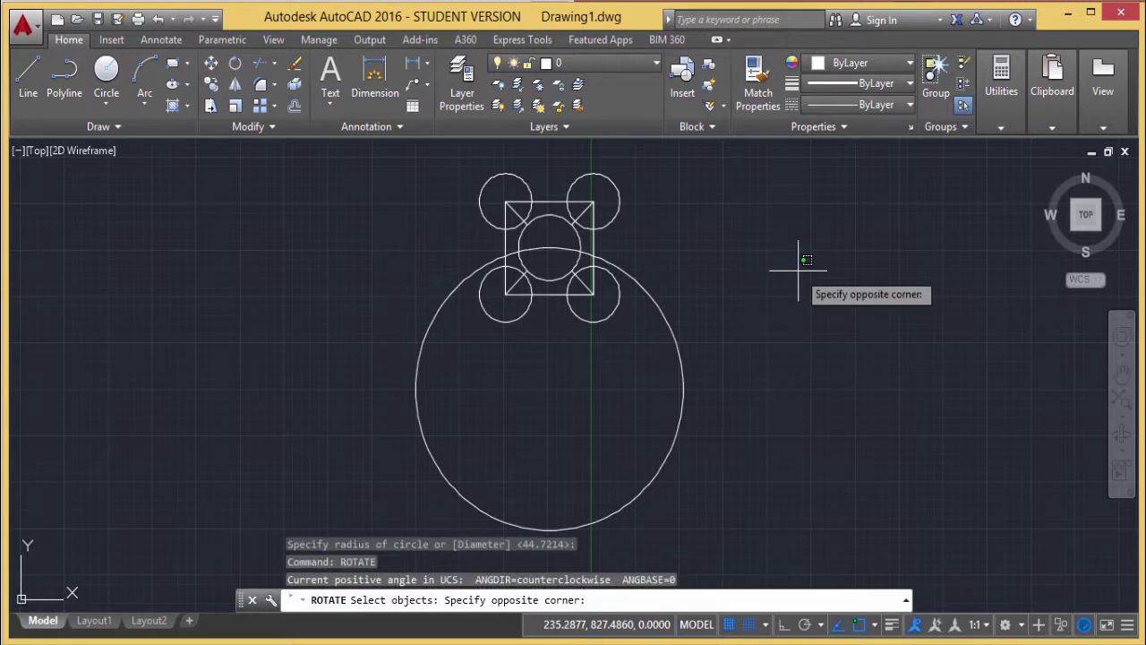
key("Escape")
key("Escape")
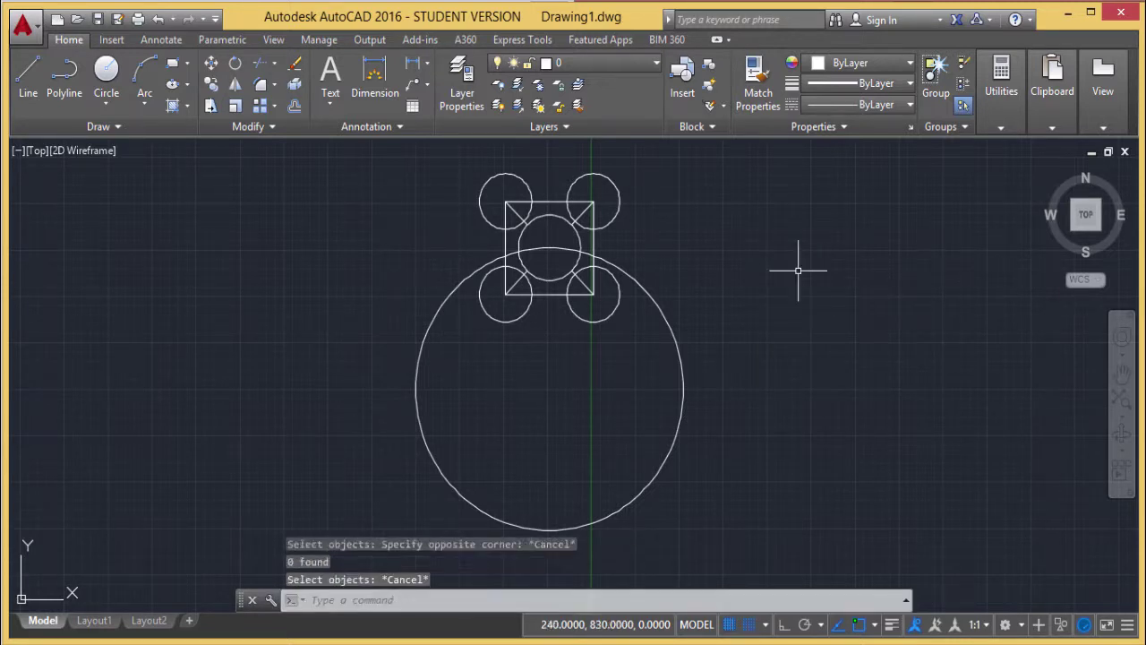
key("Escape")
type("rot")
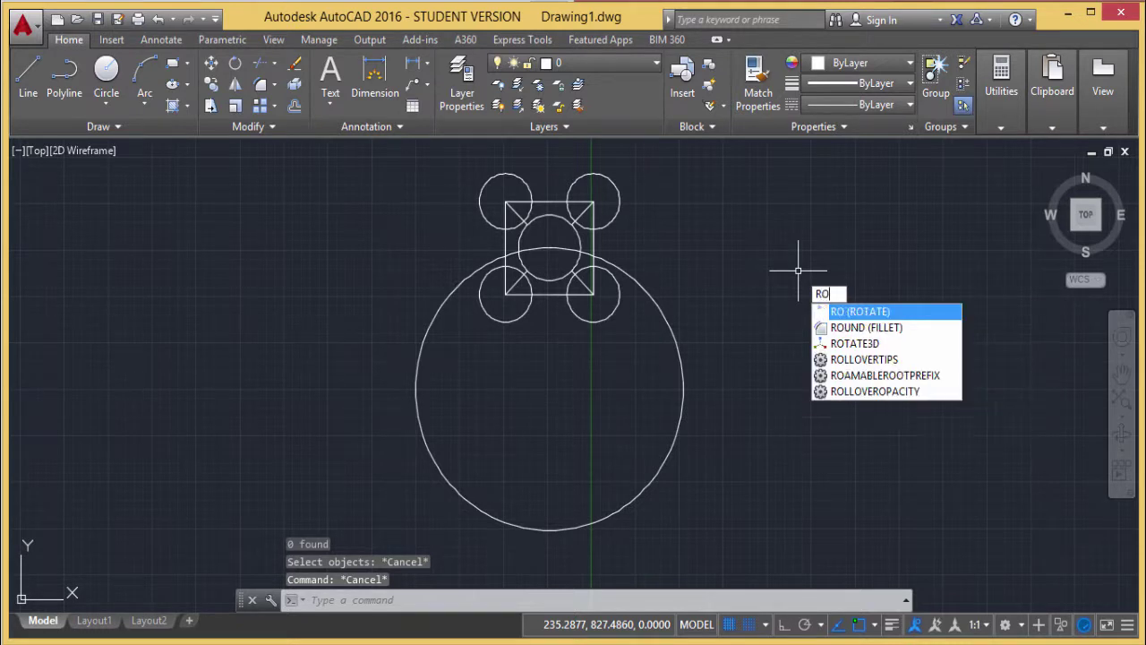
key("Return")
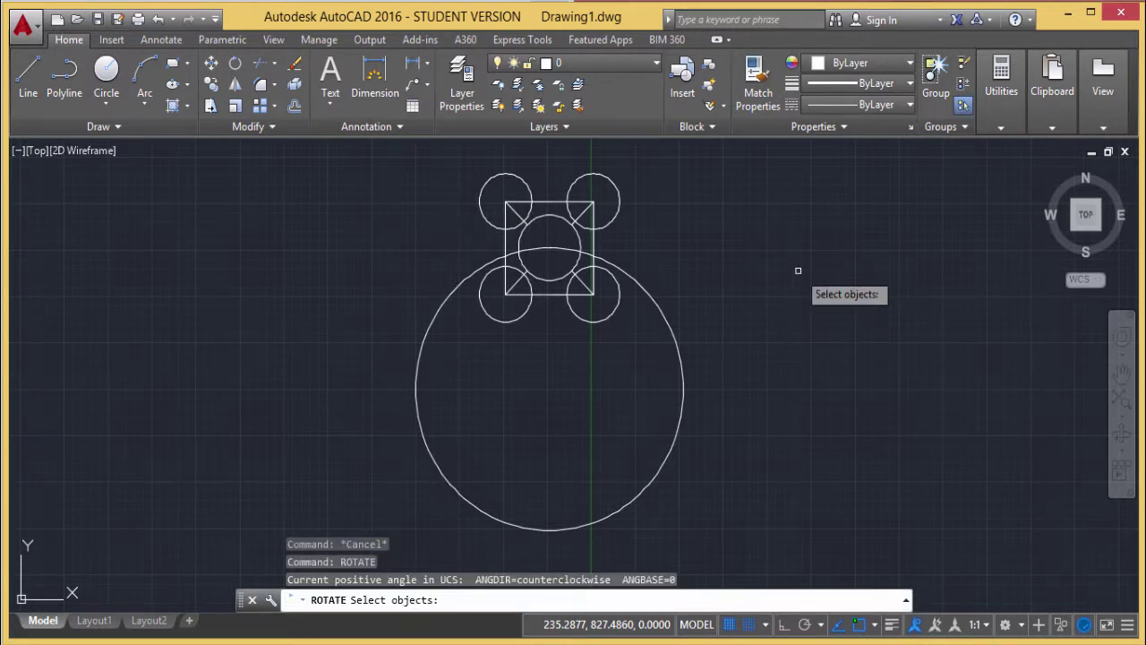
left_click(639, 328)
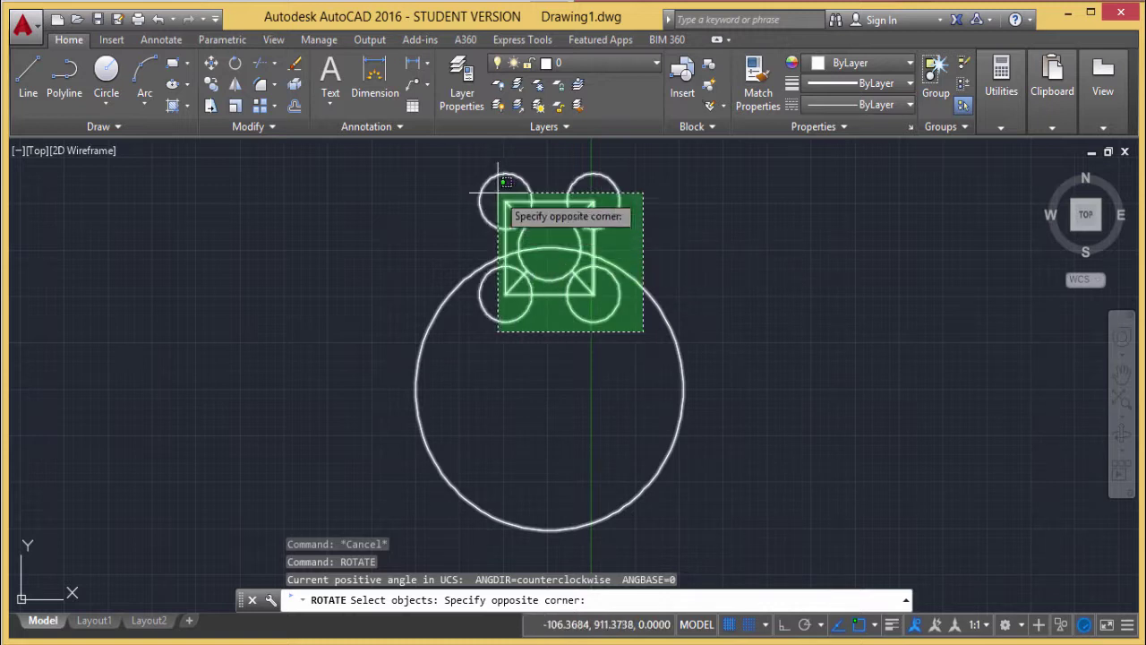
left_click(470, 168)
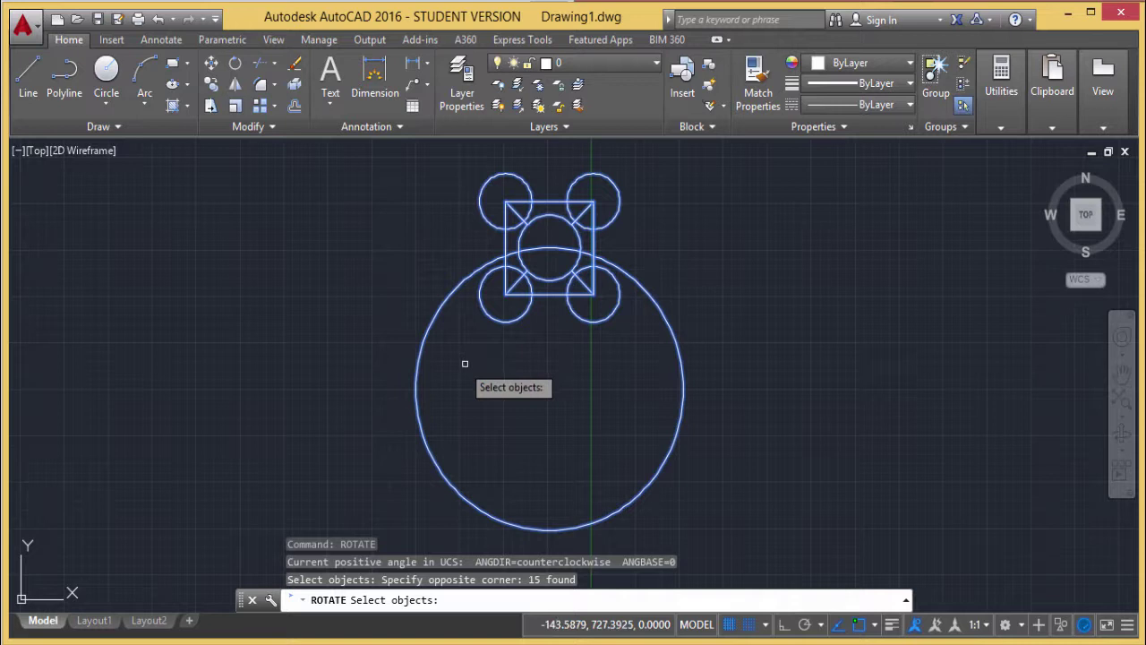
left_click(431, 333, "shift")
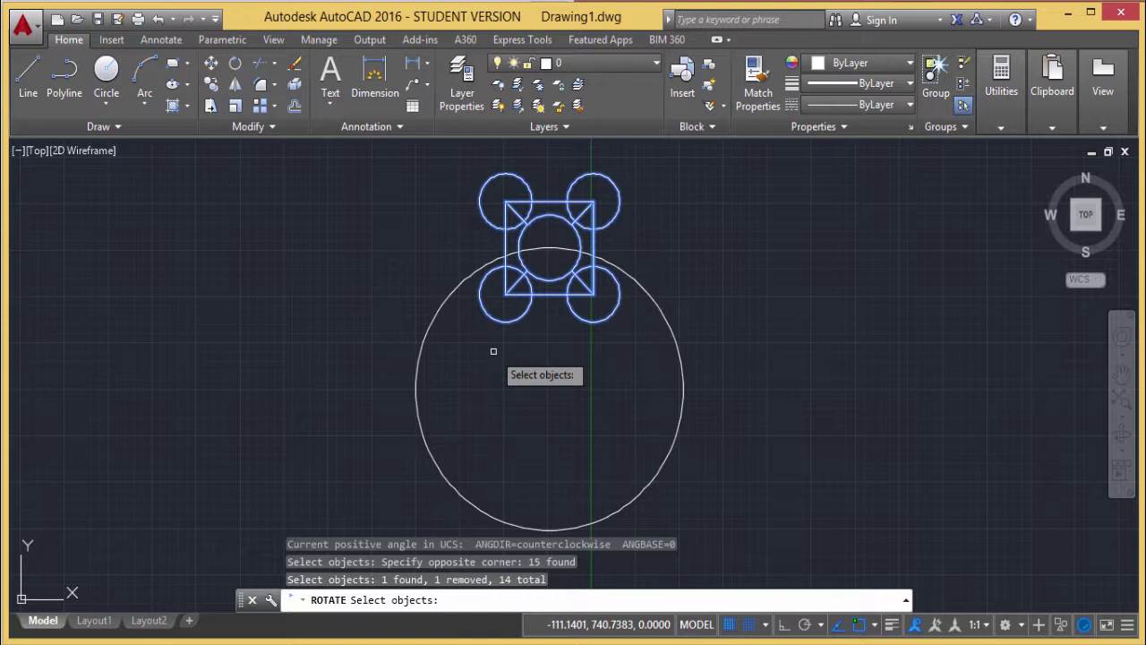
key("Return")
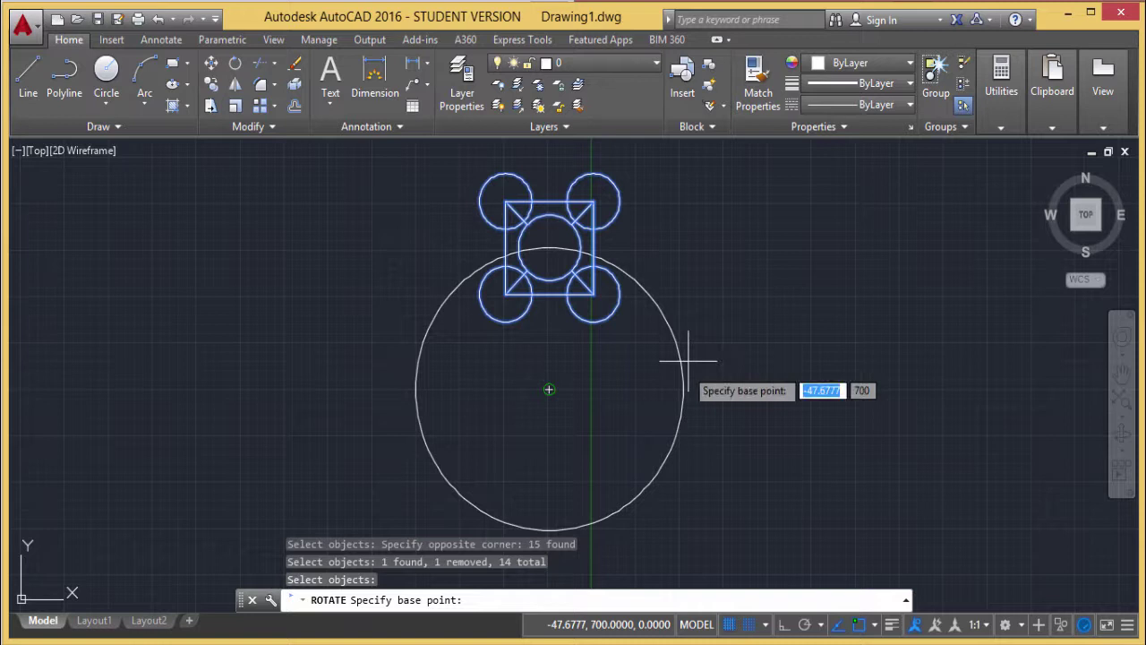
Enable Center object snap and rotate the group 90° about the large circle's centre
left_click(873, 626)
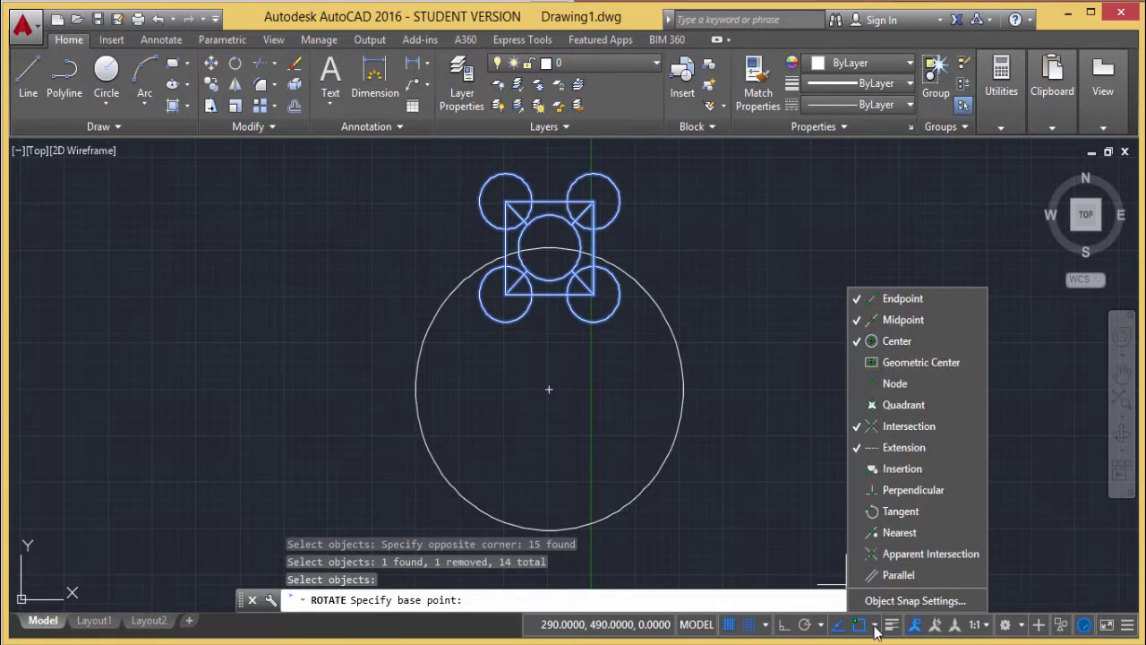
left_click(894, 345)
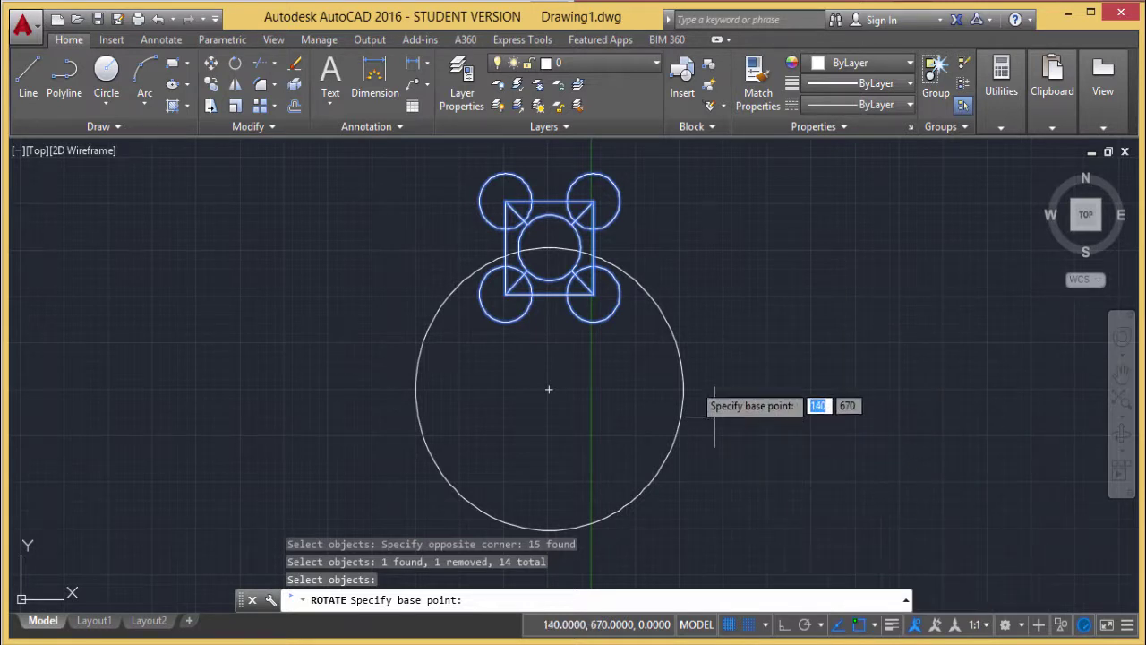
left_click(670, 334)
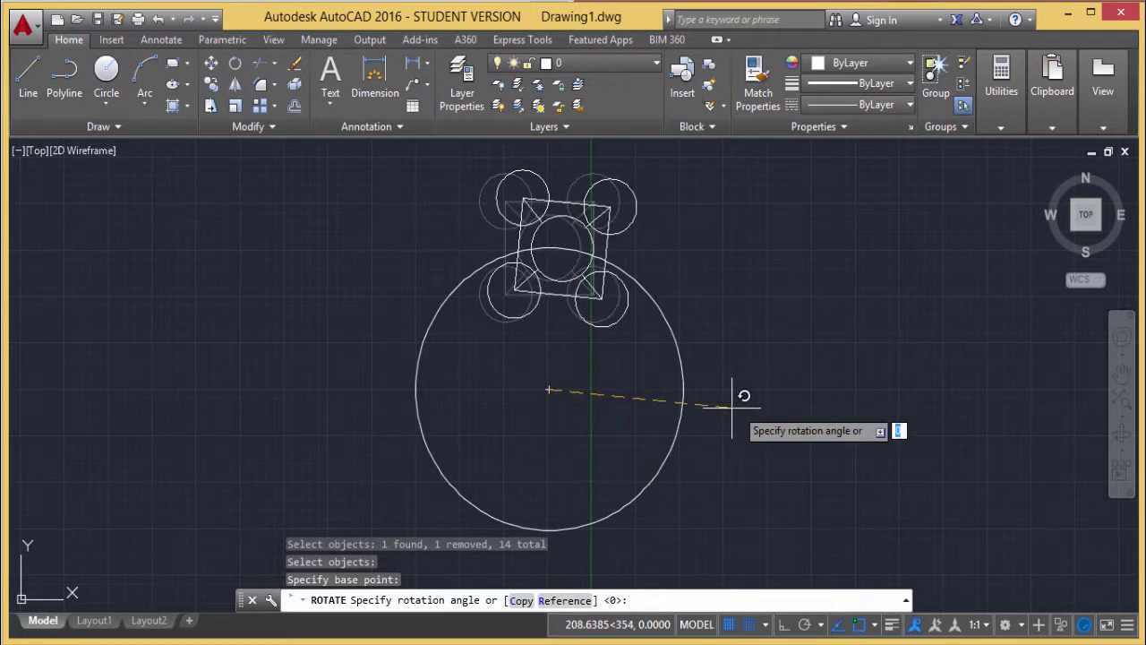
type("90")
key("Return")
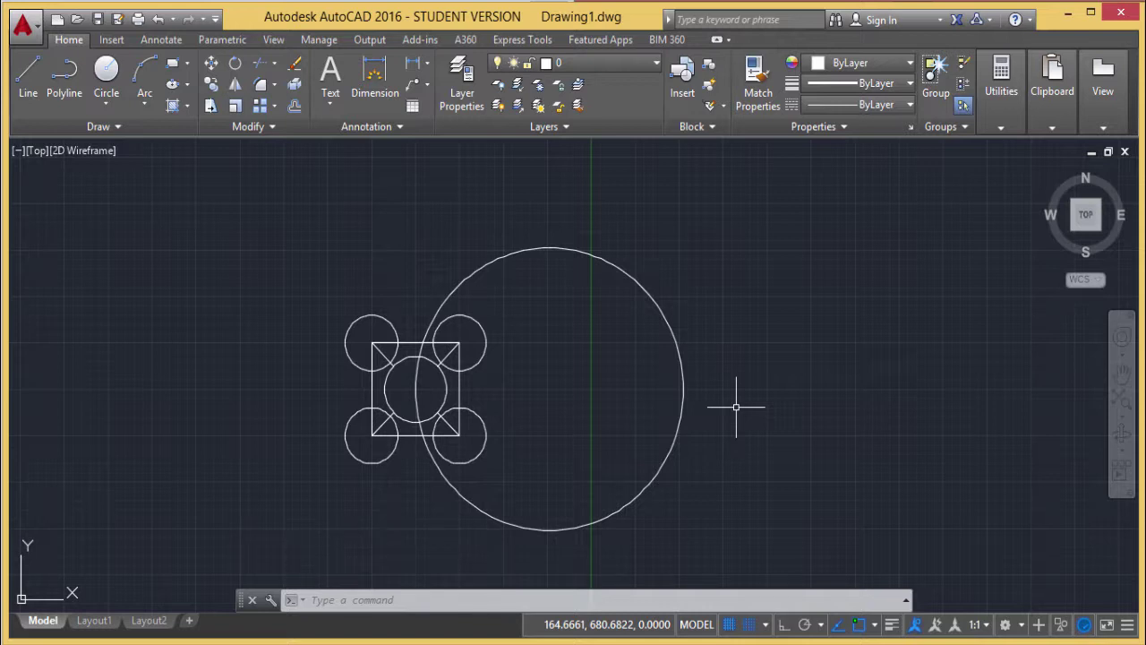
Undo the rotation and set ANGDIR to 1 so angles measure clockwise
type("u")
key("Return")
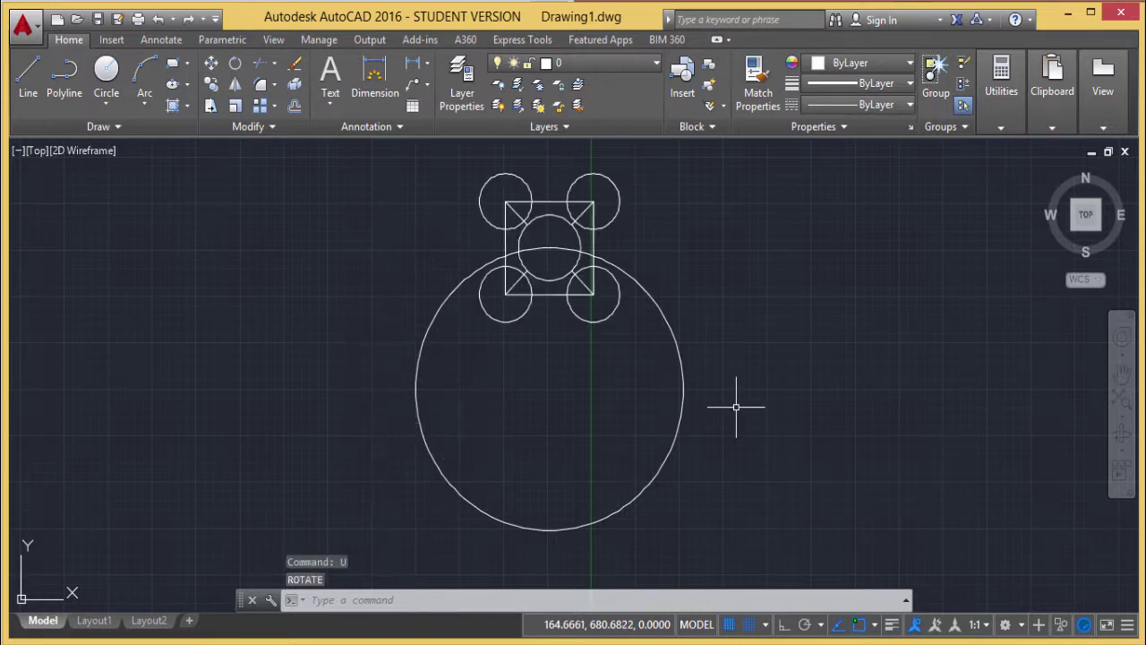
type("a")
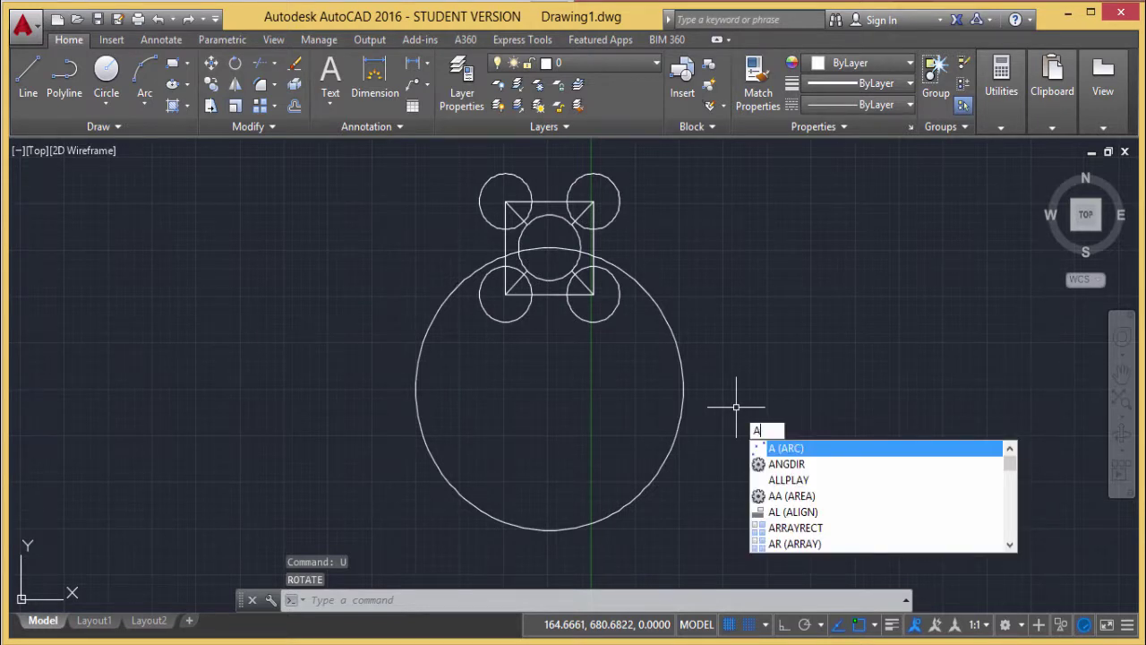
type("DIR")
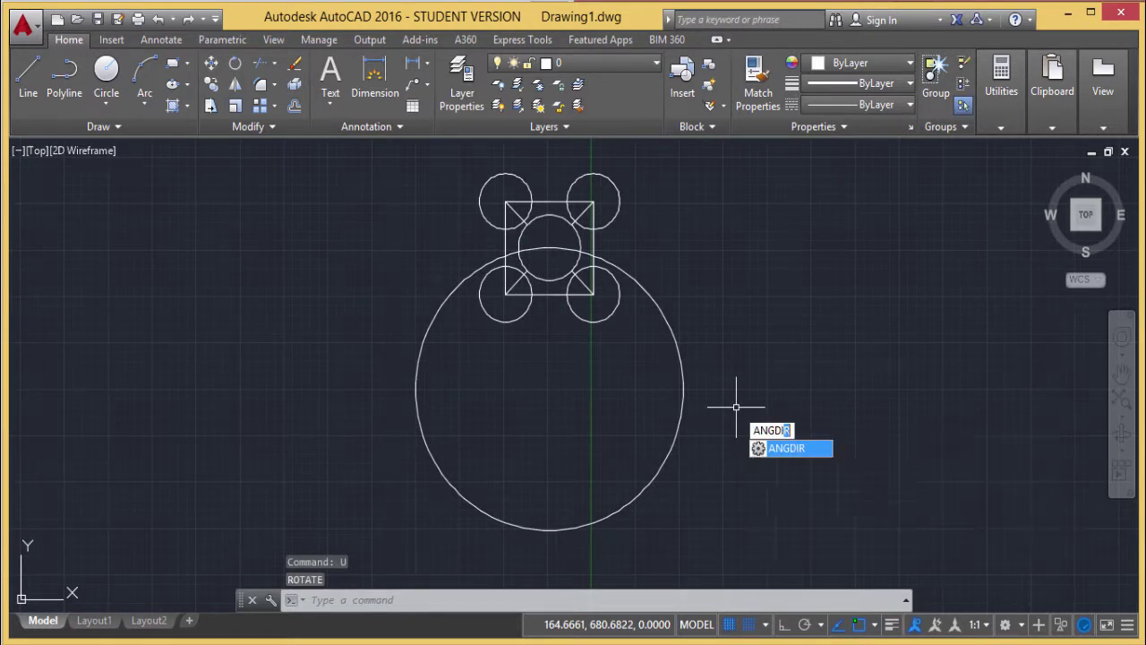
key("Return")
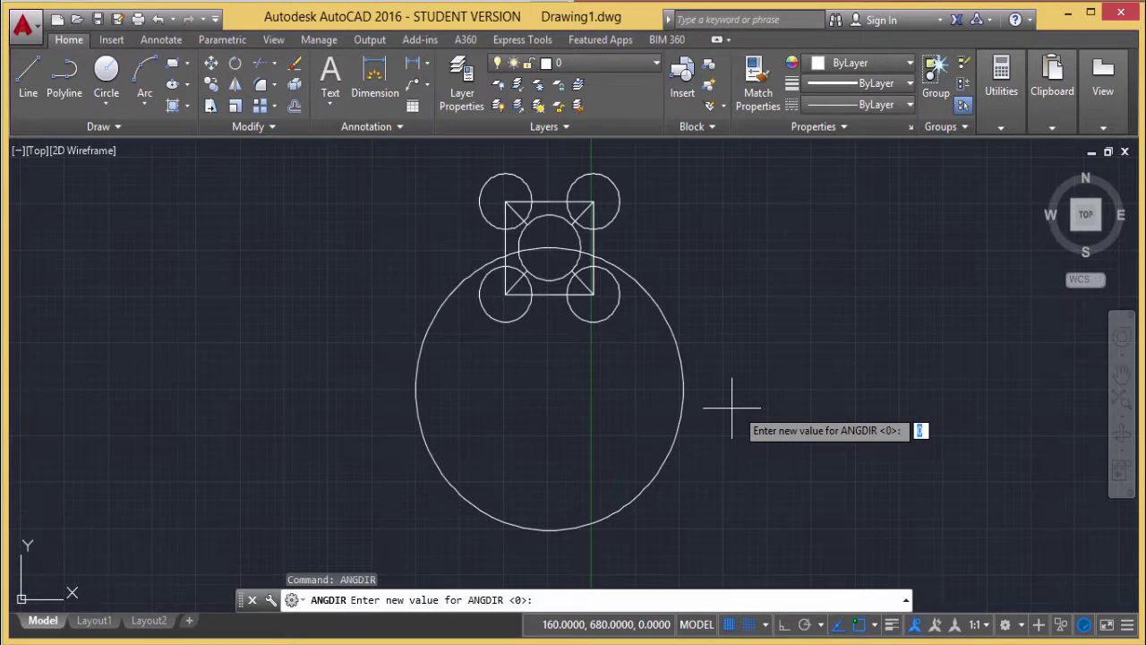
type("1")
key("Return")
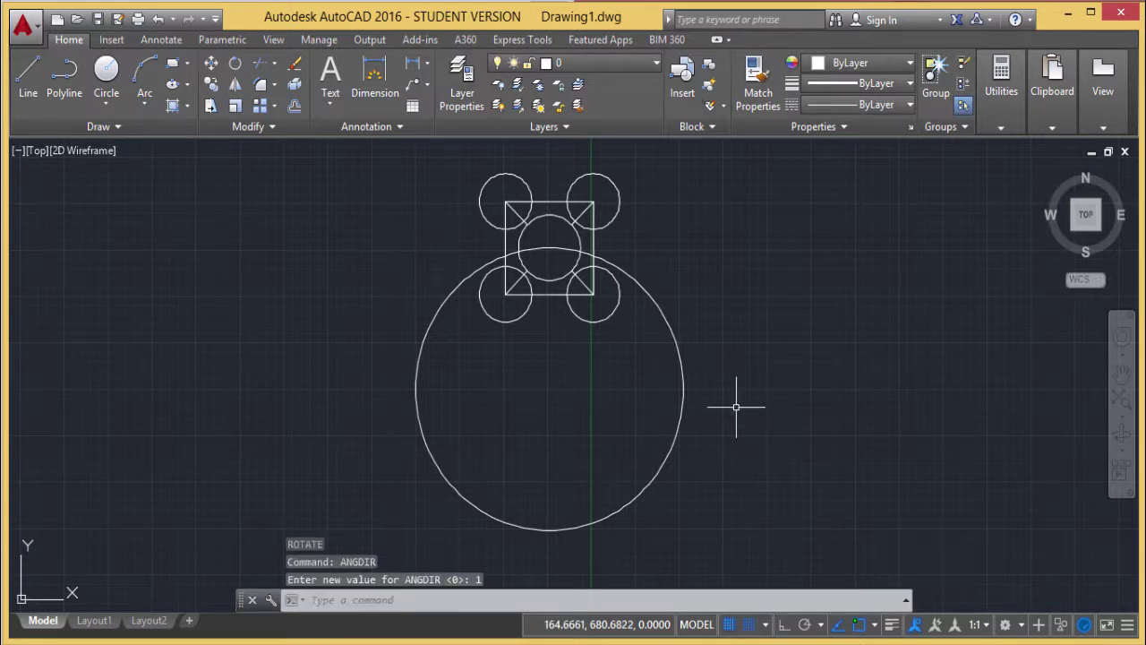
Rotate the square and small circles 90° clockwise about the large circle's centre
type("ROTATE")
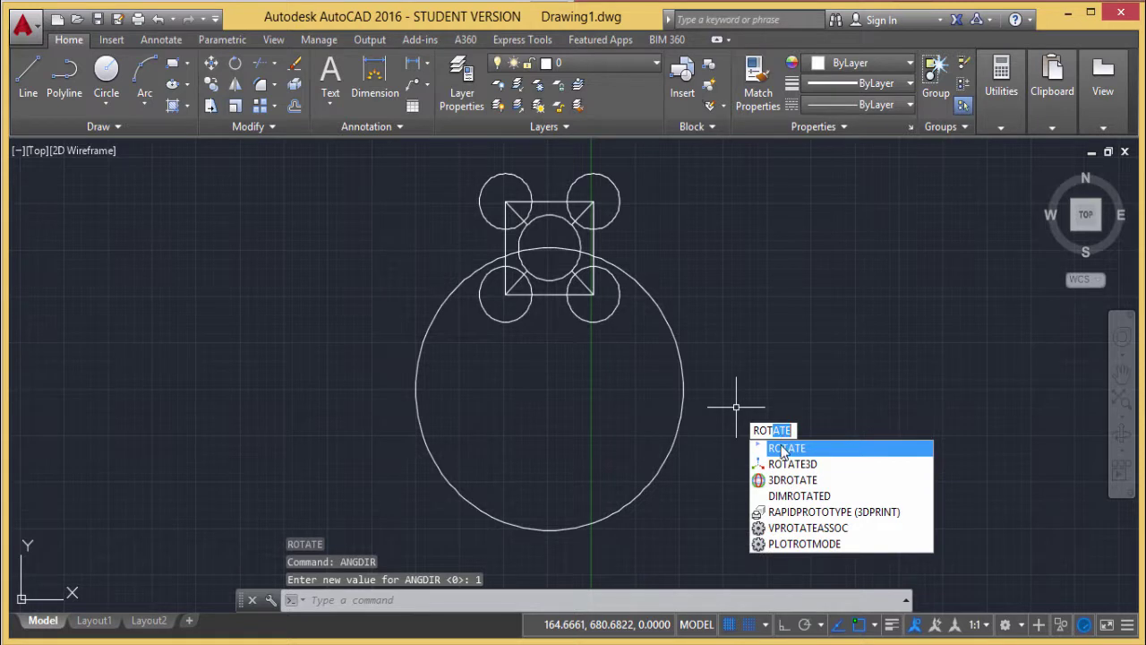
left_click(780, 447)
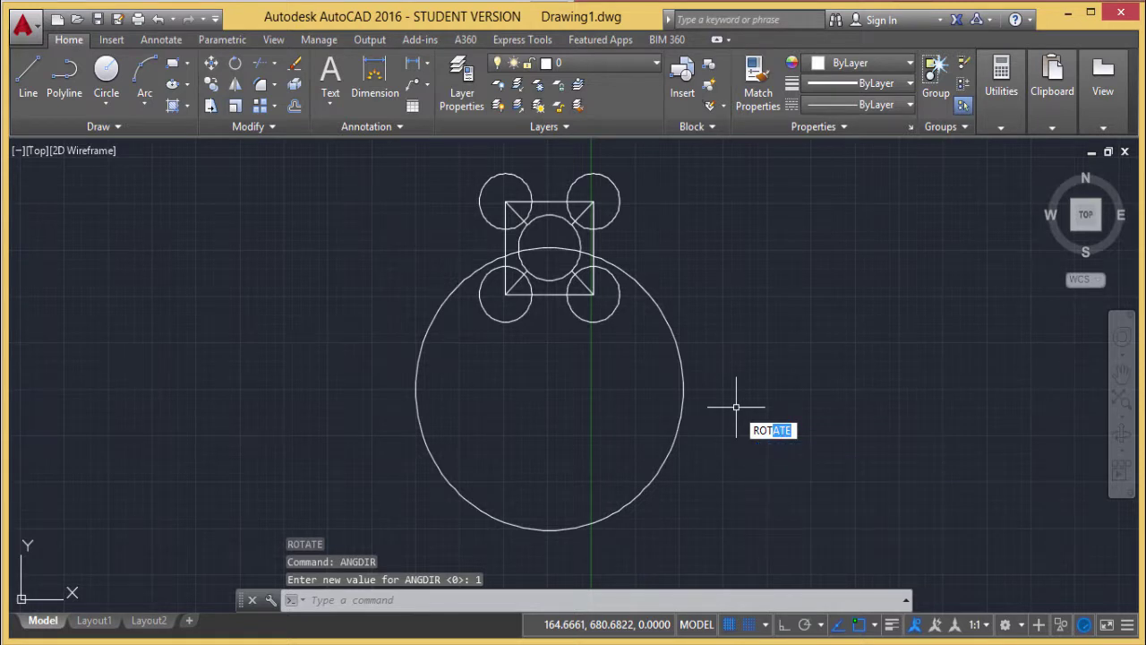
left_click(452, 154)
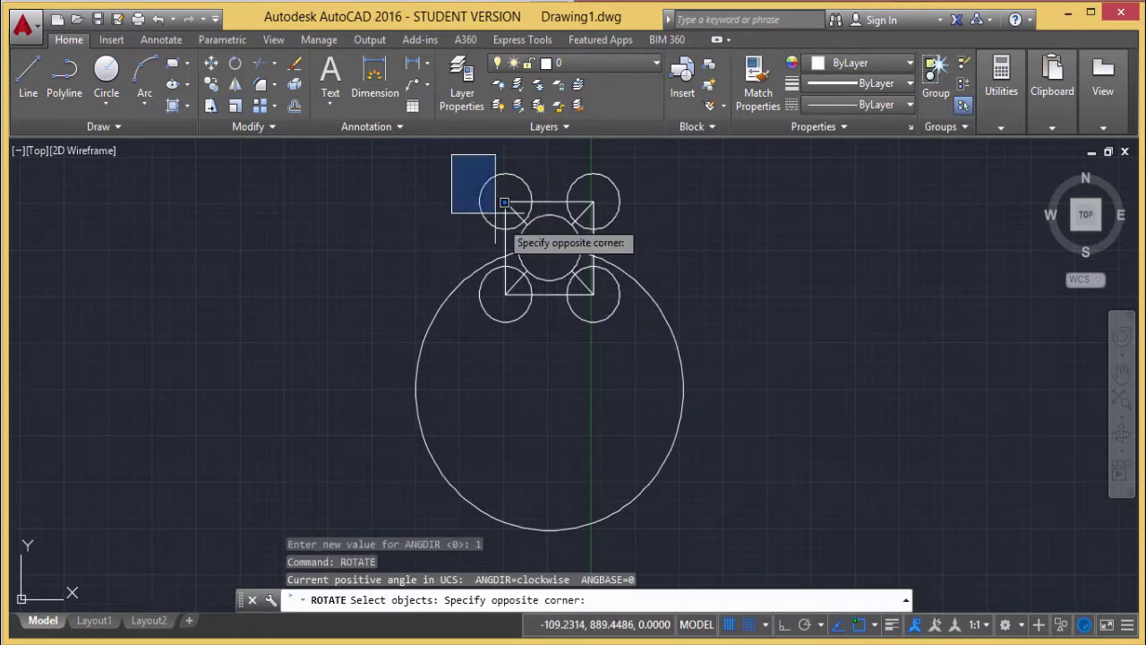
left_click(639, 358)
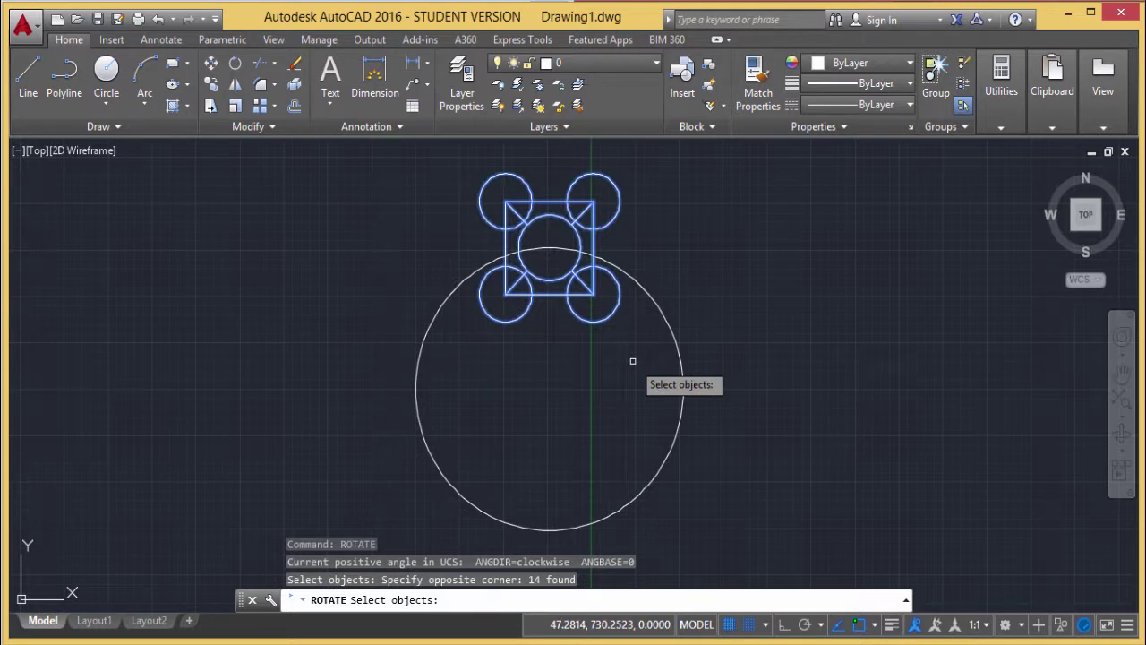
key("Return")
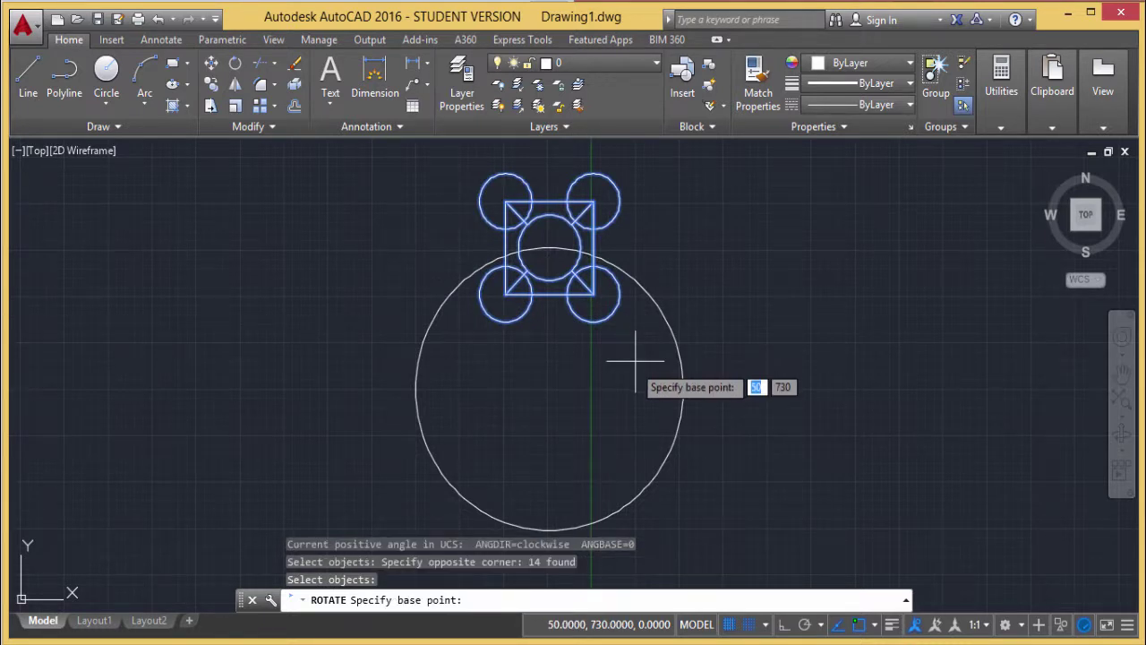
left_click(679, 367)
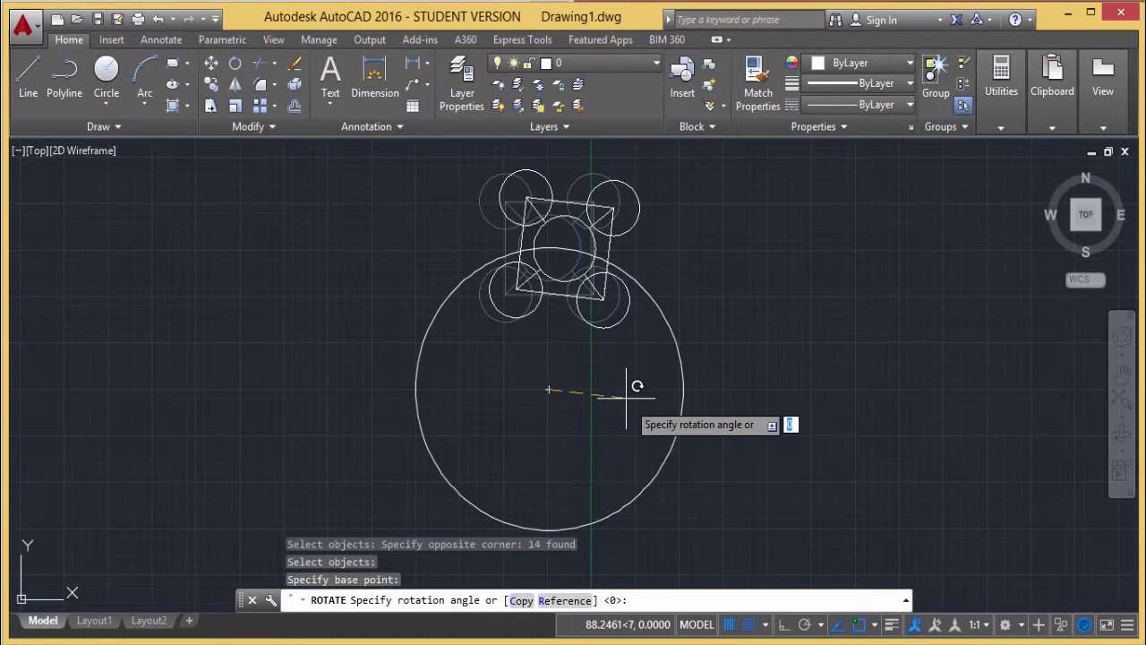
type("90")
key("Return")
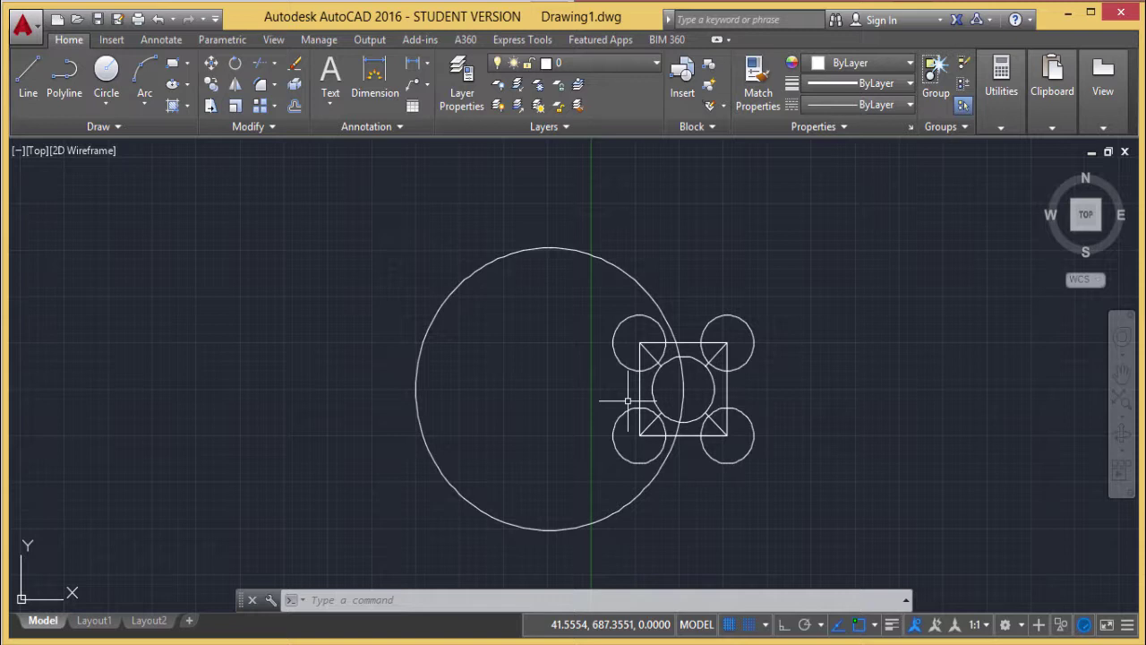
Rotate the 14-object group by -90° about the large circle's centre, returning it above the circle
type("ROTATE")
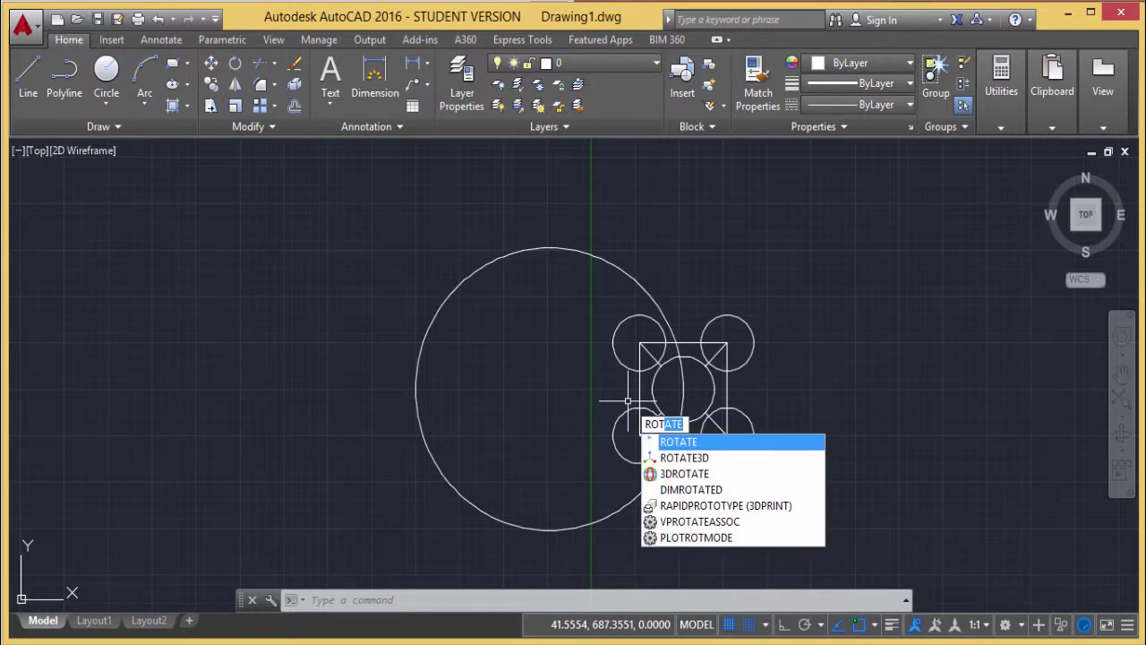
key("Return")
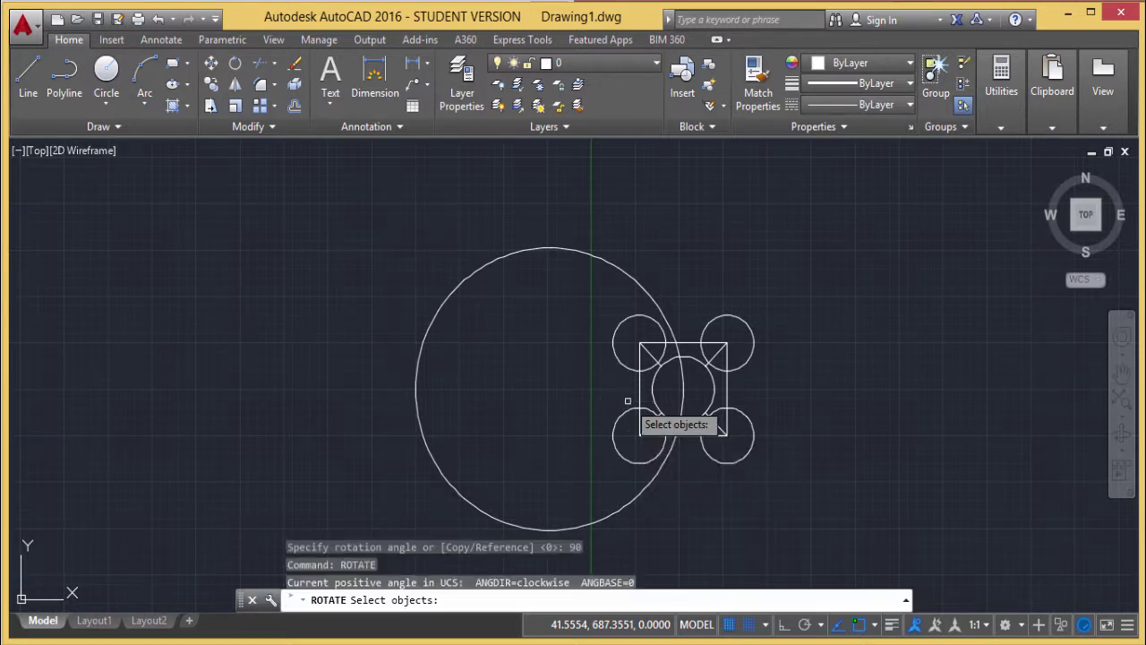
left_click(580, 298)
left_click(803, 485)
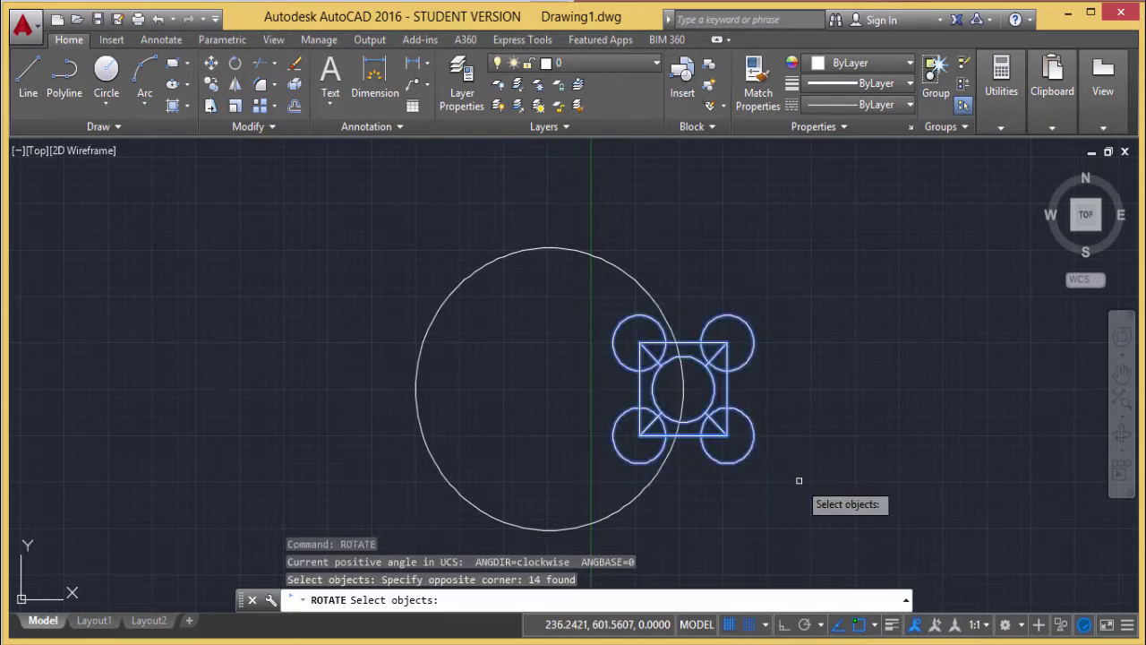
key("Return")
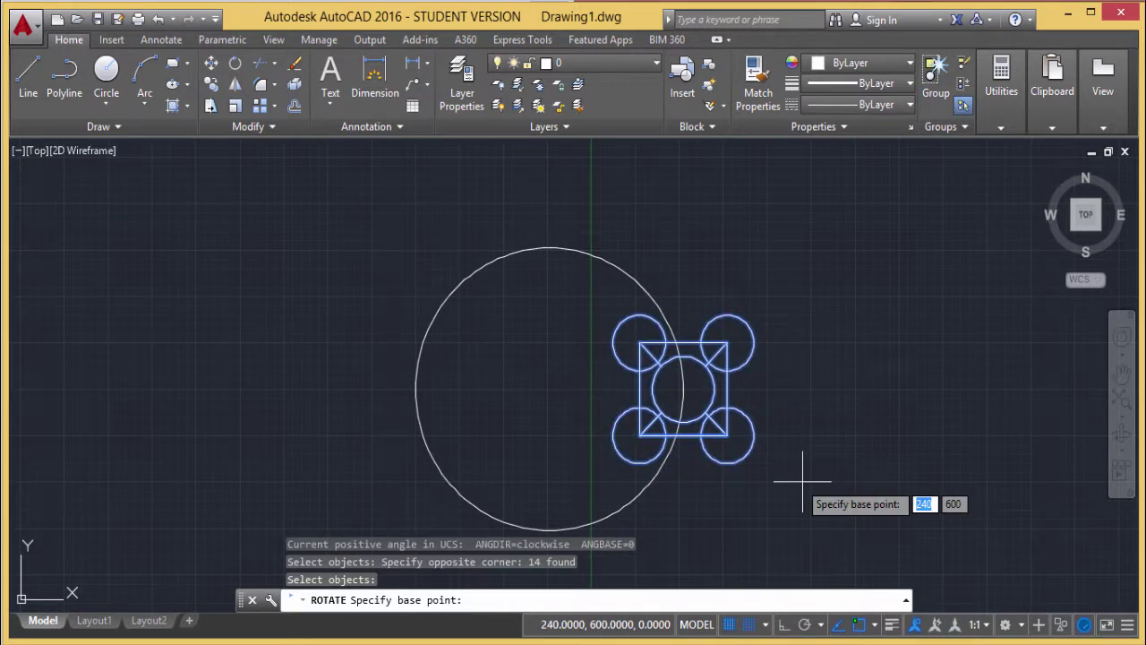
left_click(549, 389)
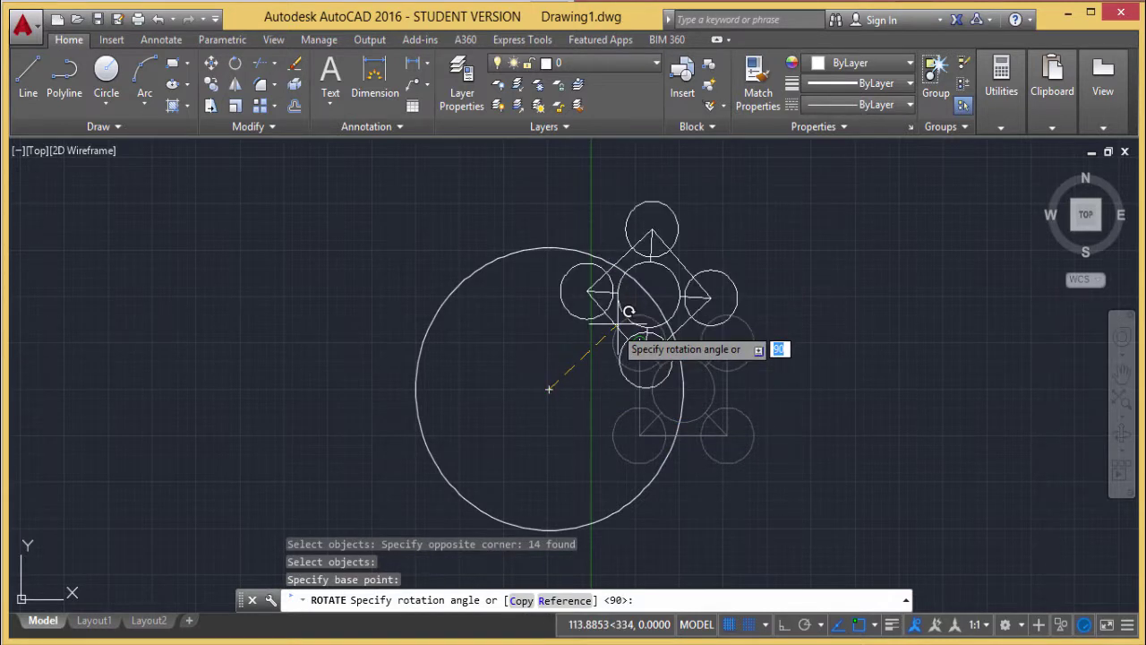
type("-90")
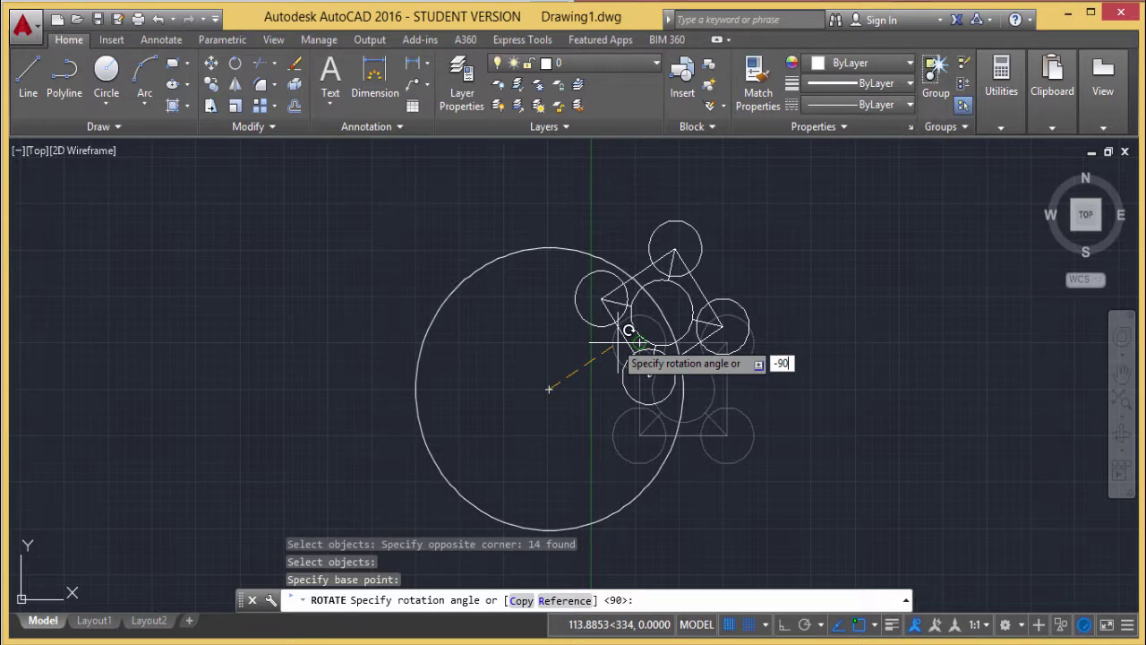
key("Return")
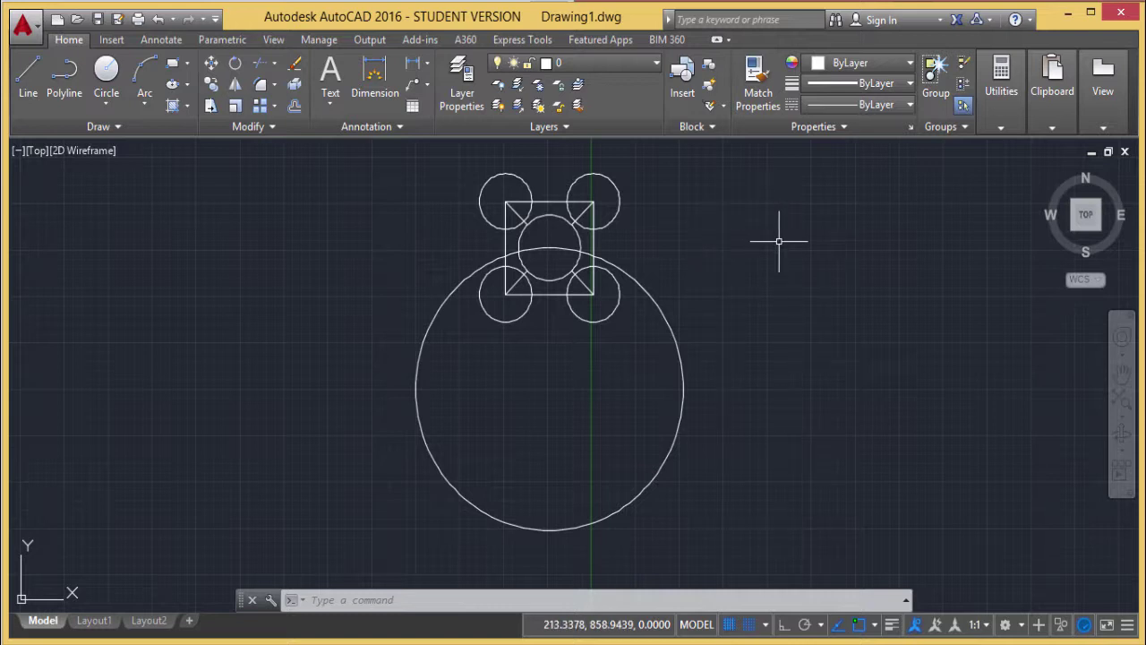
Scale all 15 objects by 0.25 about the large circle's centre
type("SCALE")
key("Return")
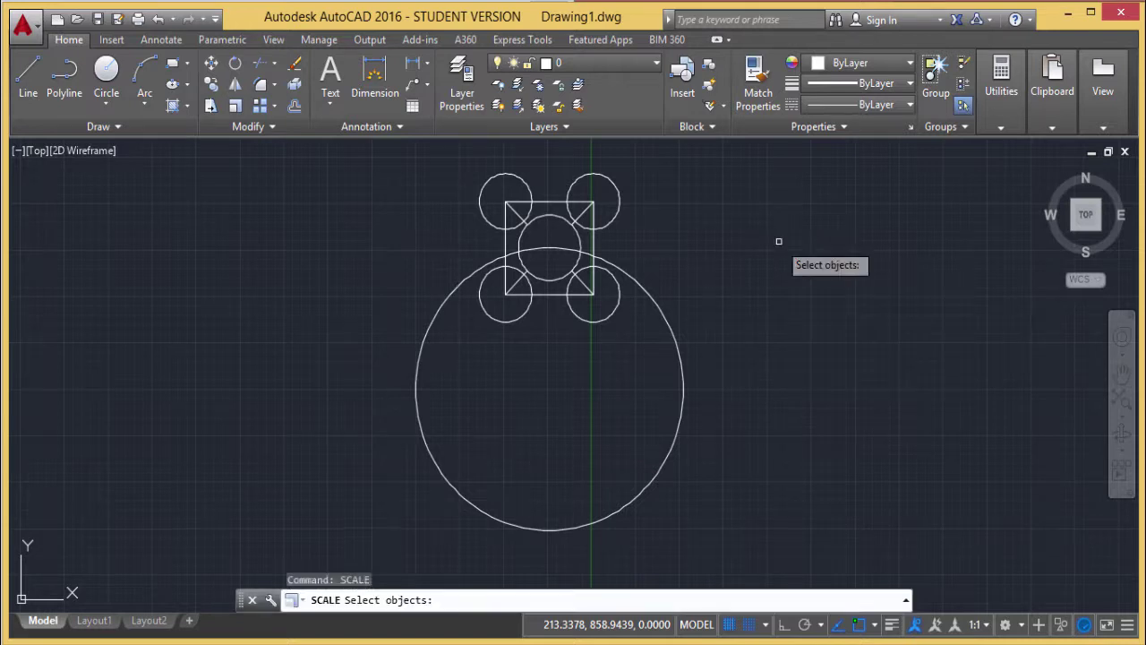
left_click(340, 153)
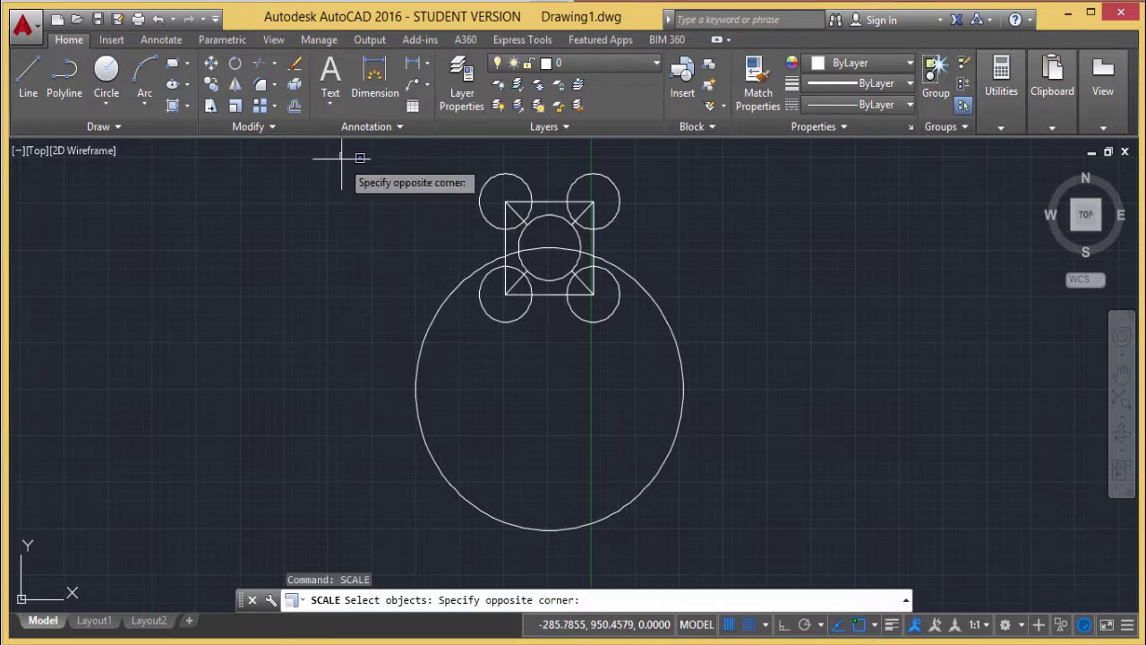
left_click(747, 530)
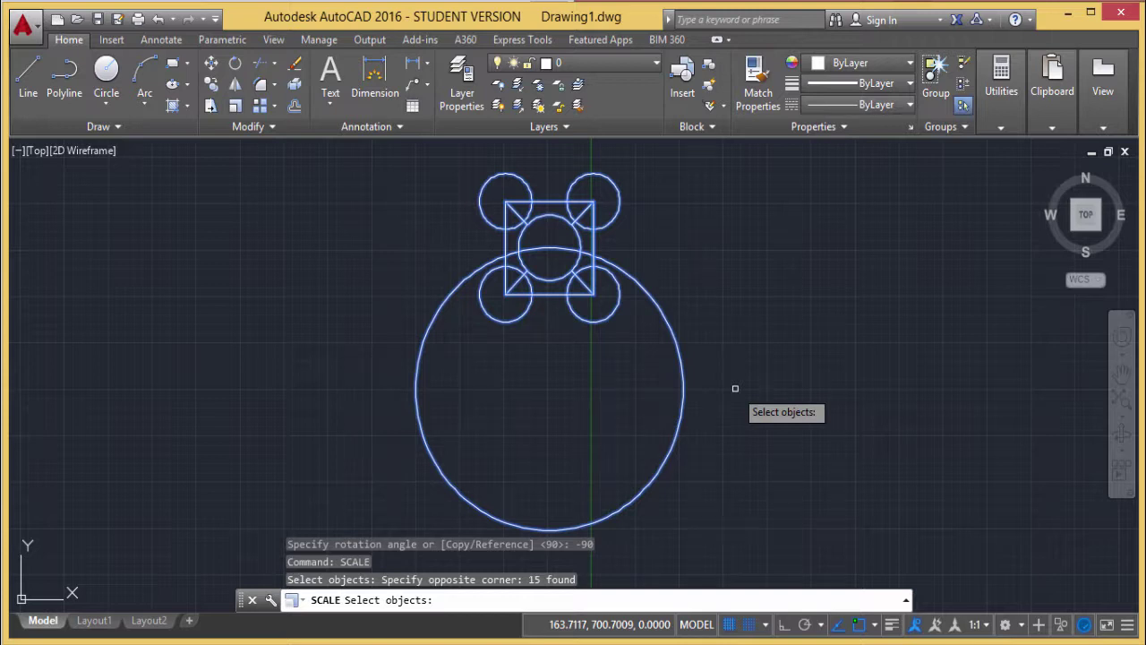
key("Return")
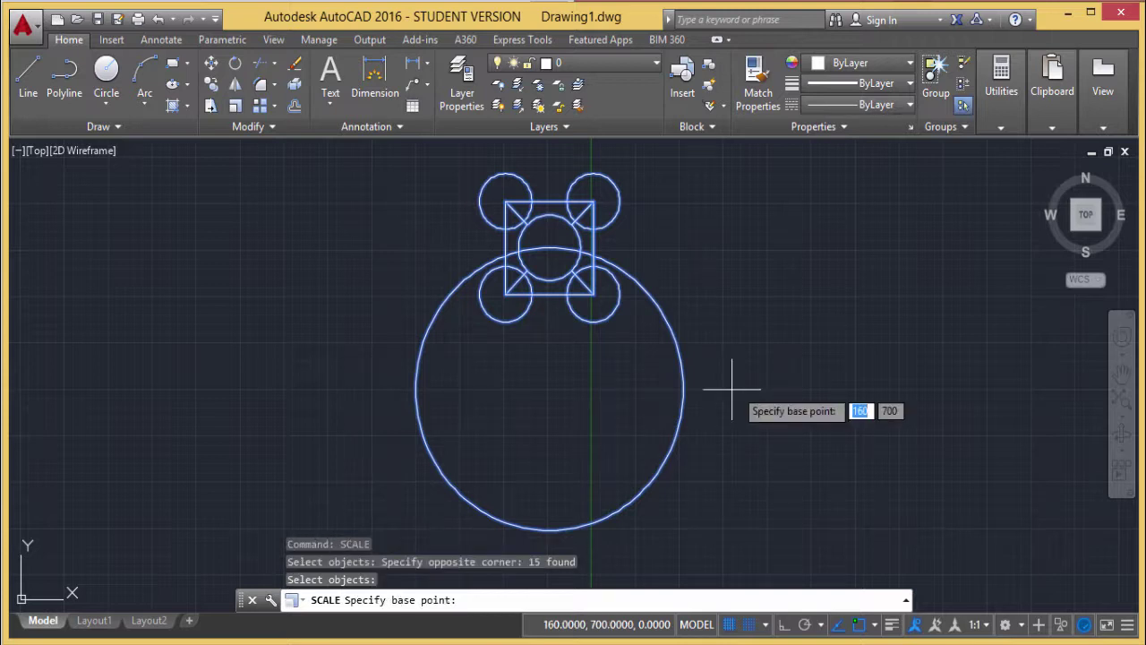
left_click(688, 369)
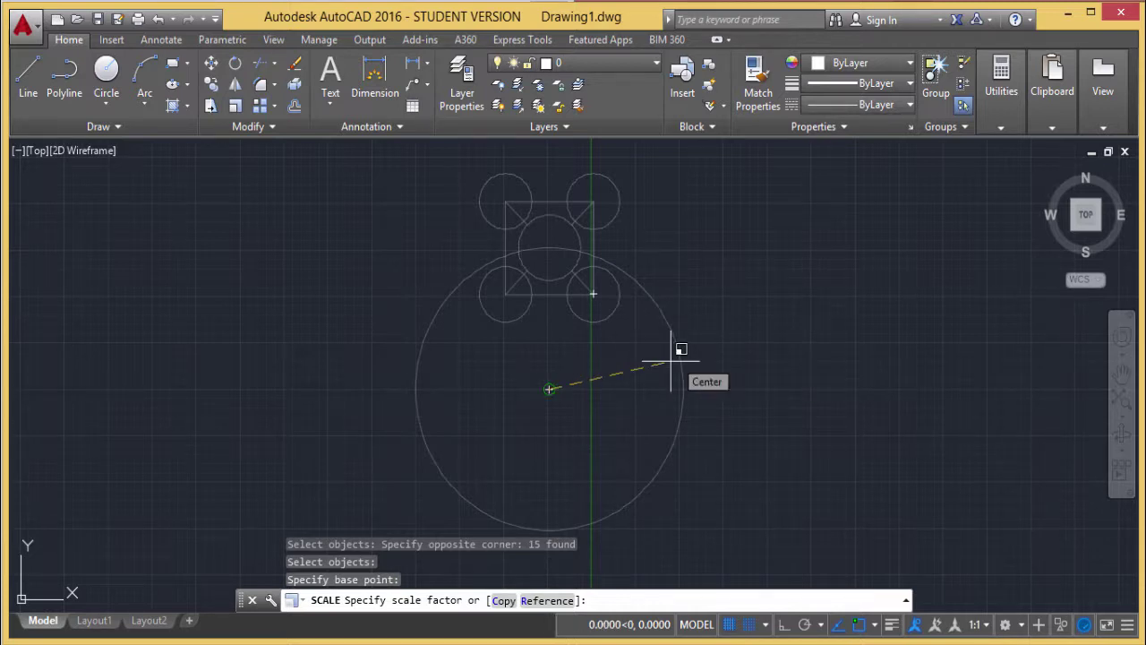
type("0.")
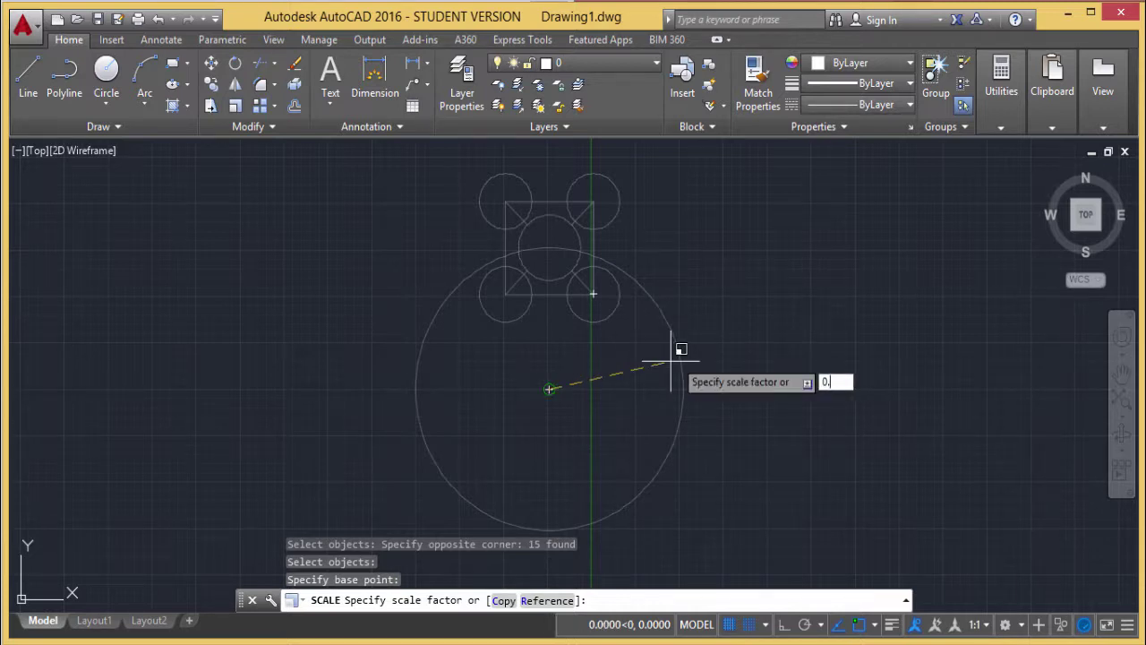
type("25")
key("Return")
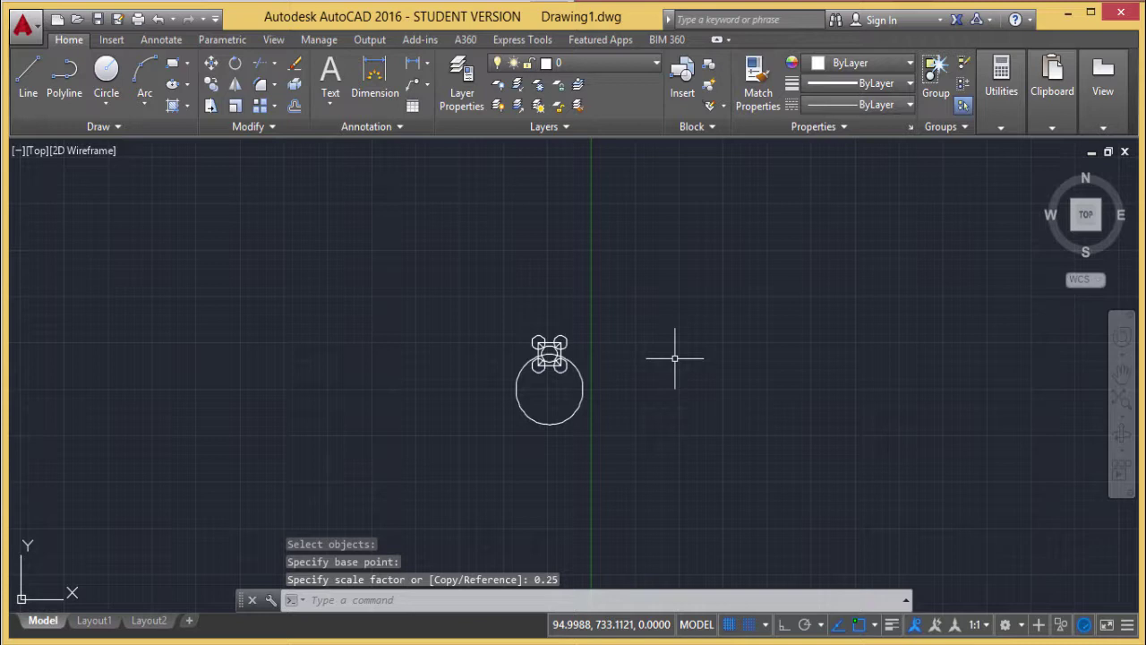
Scale all 15 objects by a factor of 2 about the large circle's centre
type("SCALE")
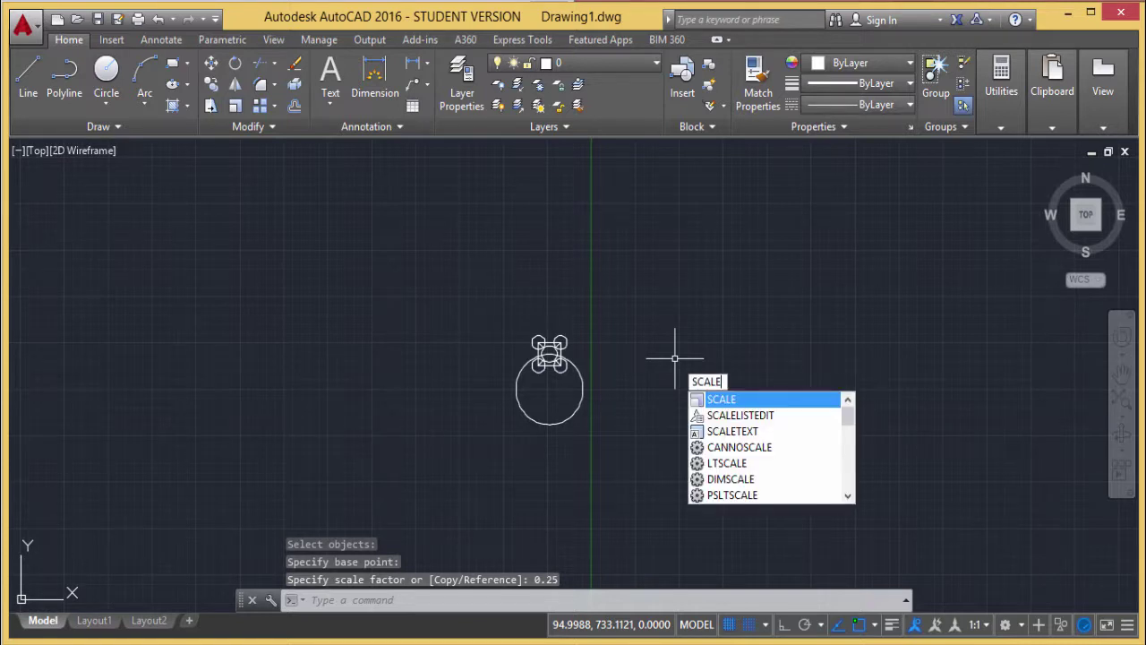
key("Return")
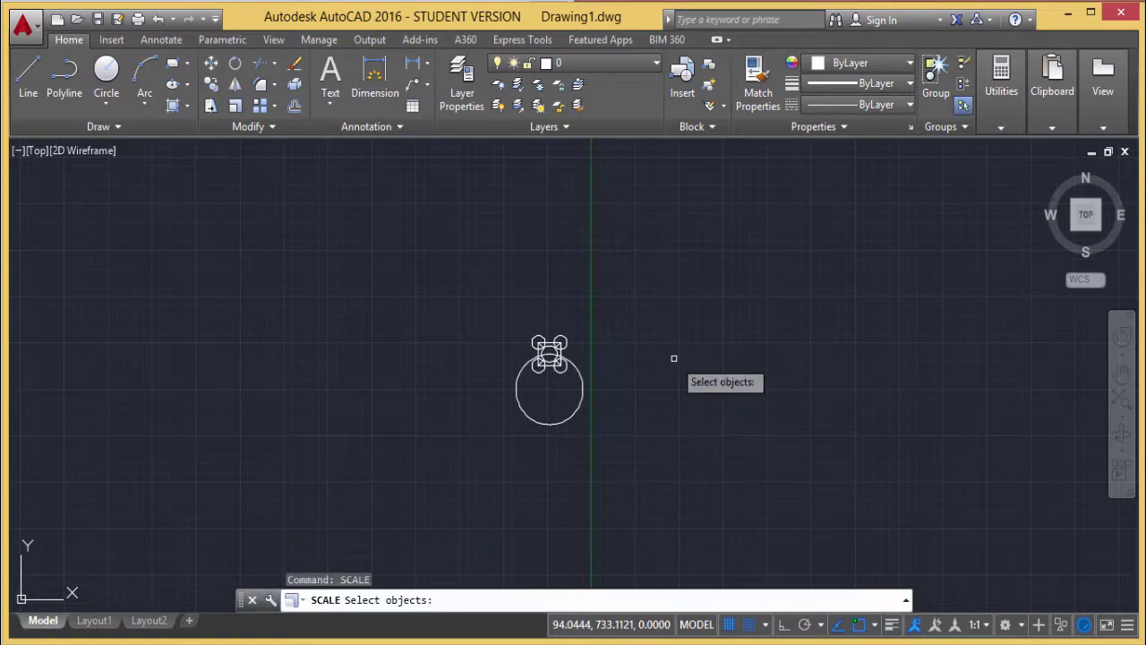
left_click(458, 278)
left_click(651, 488)
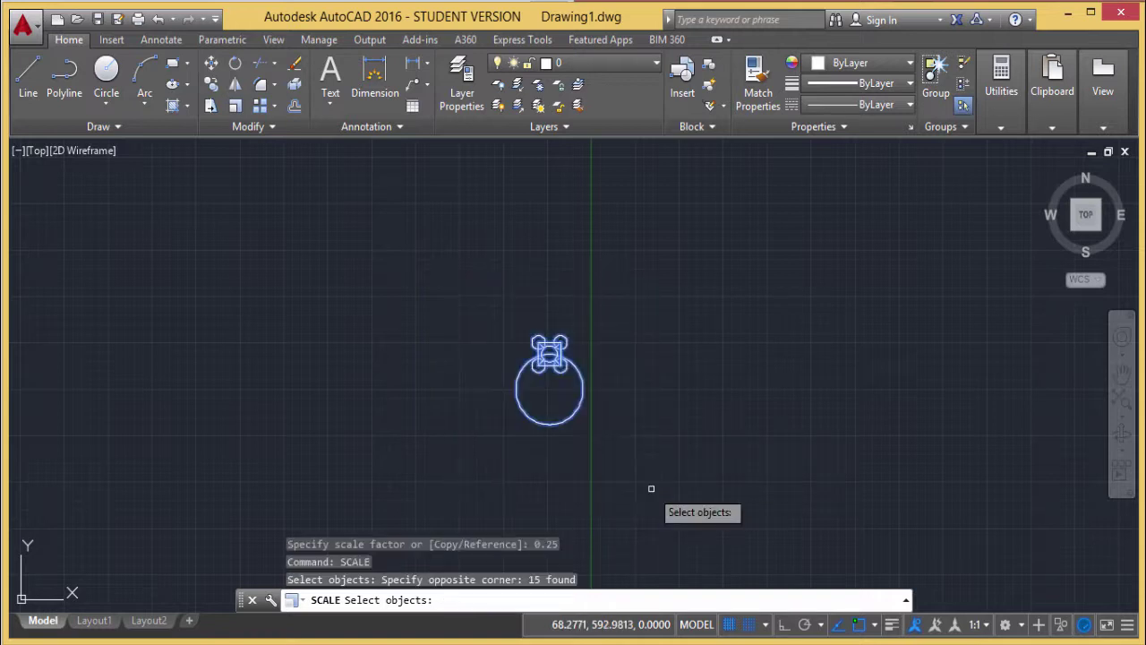
key("Return")
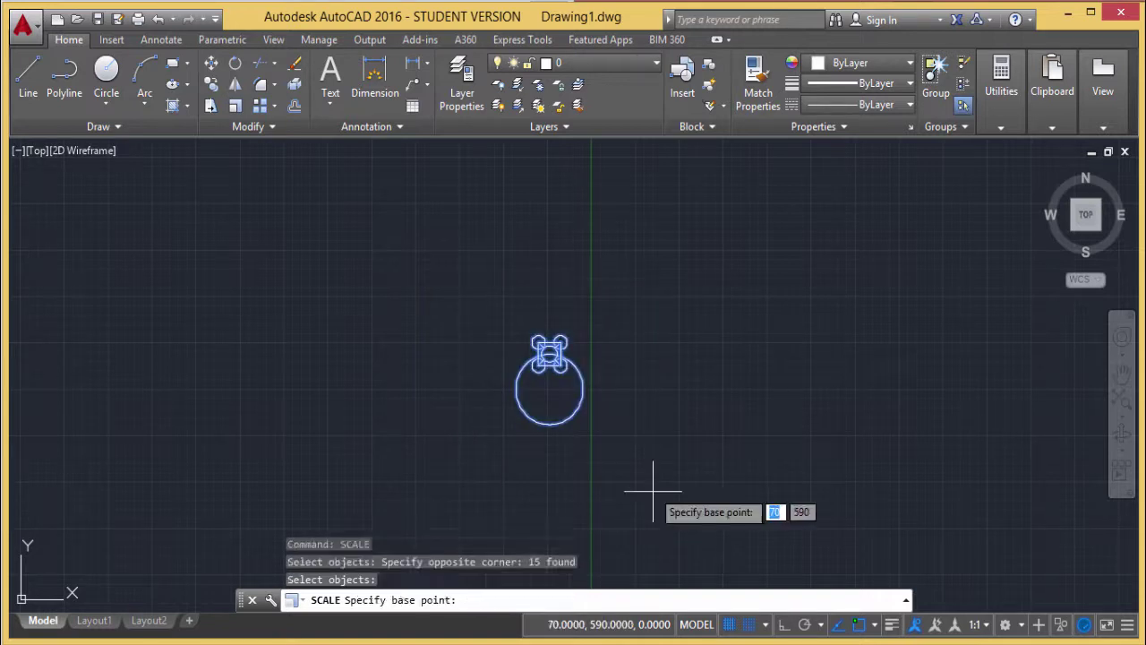
left_click(573, 417)
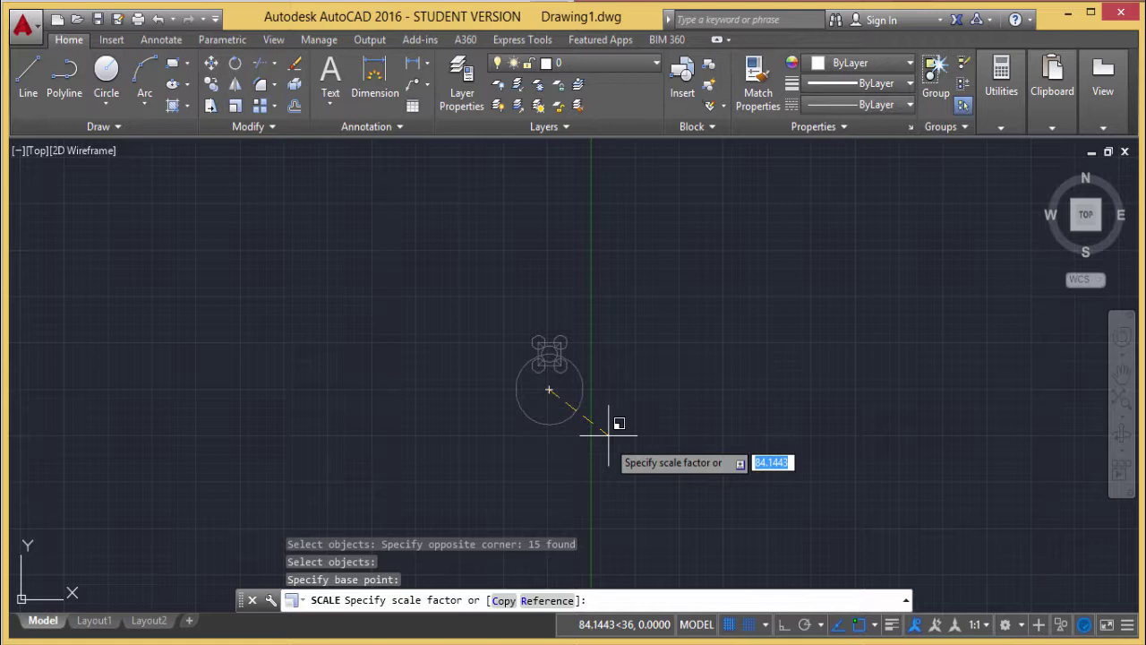
type("2")
key("Return")
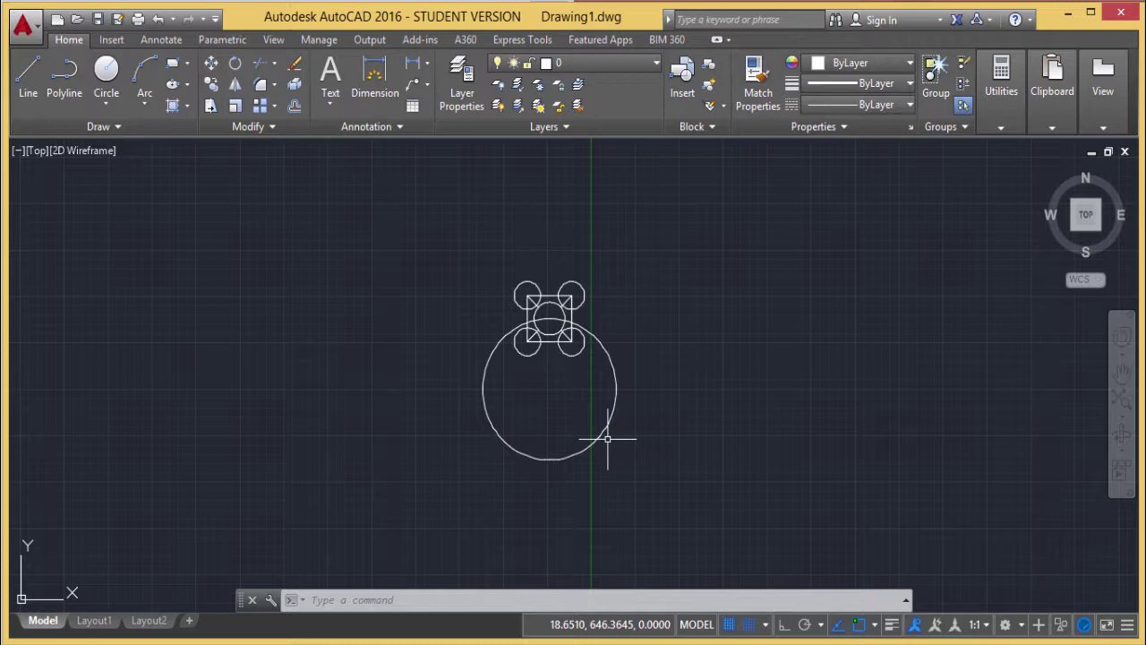
left_click(596, 439)
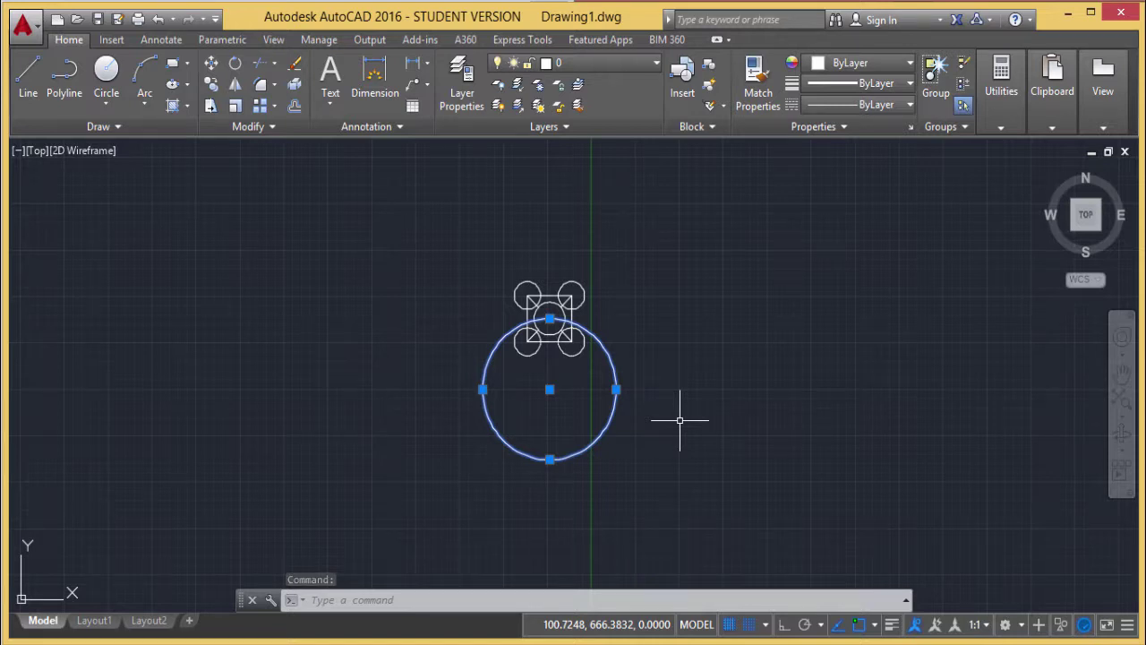
key("Escape")
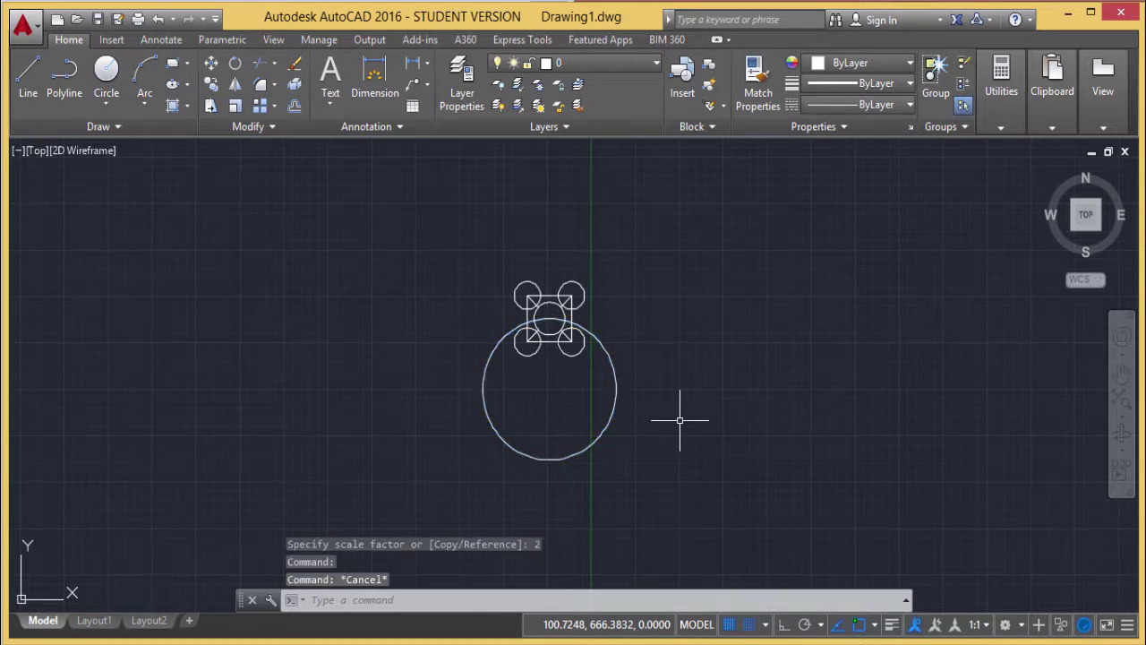